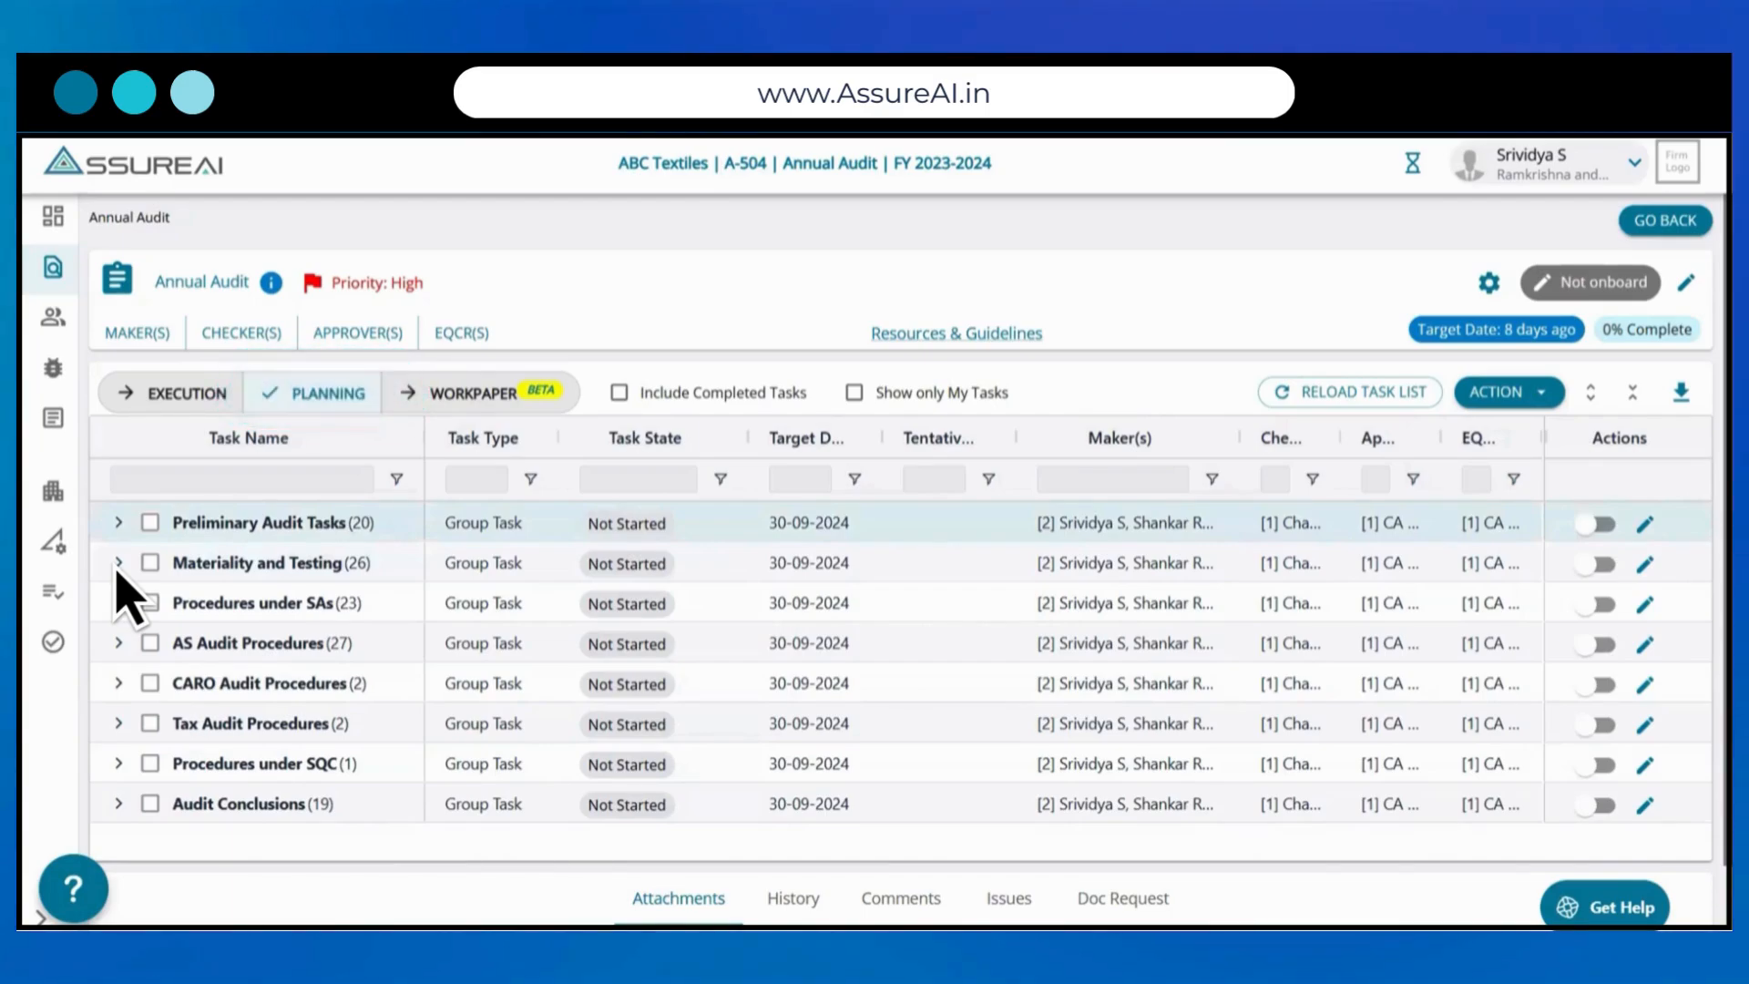
Step: Mark the Determine Materiality task under Materiality and Testing as applicable
left_click(118, 563)
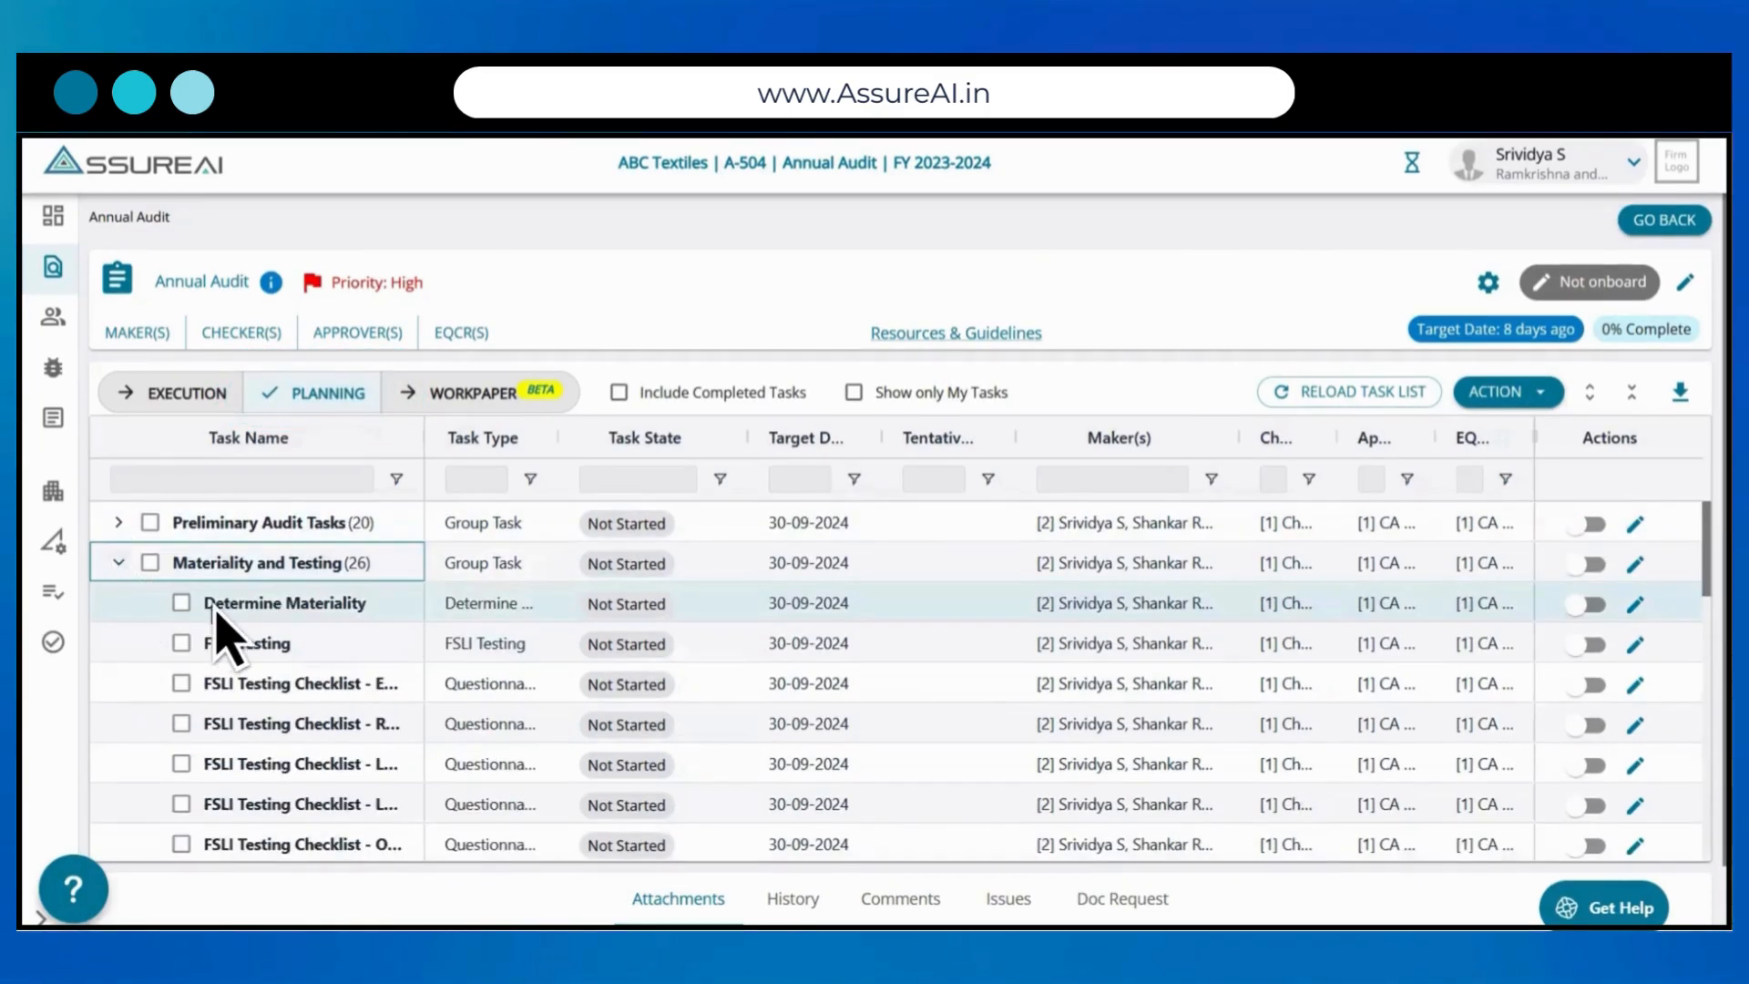
left_click(714, 605)
left_click(1583, 605)
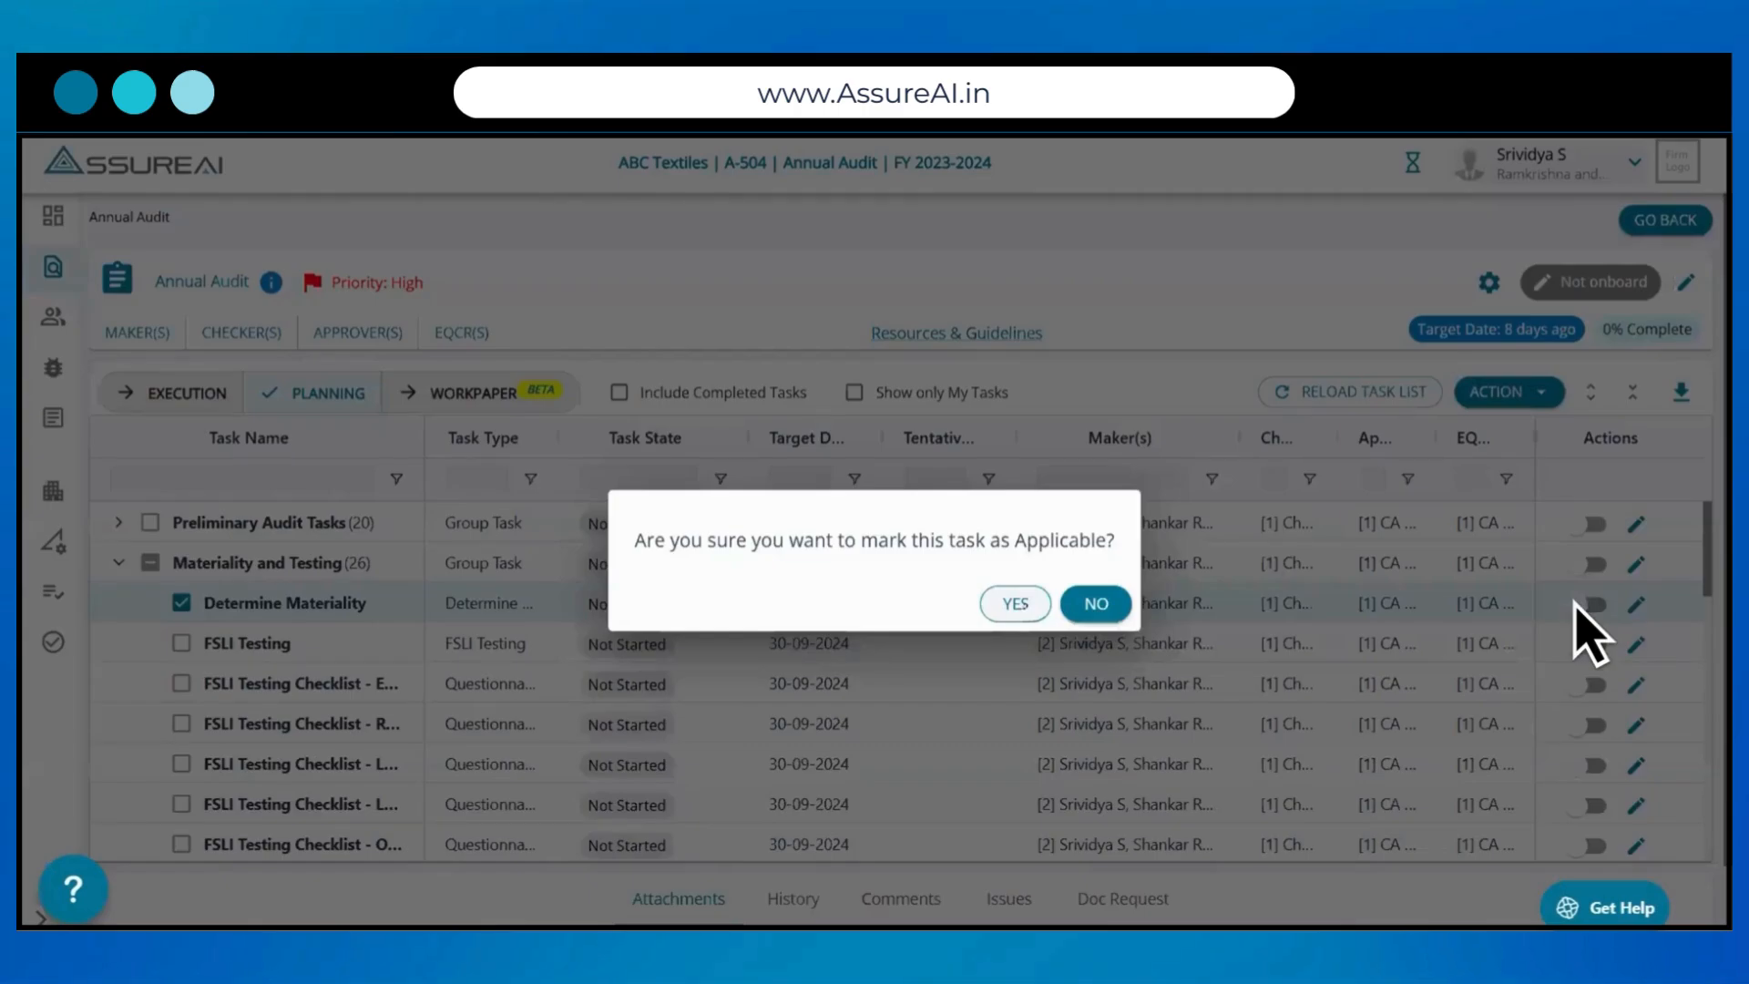
left_click(1011, 604)
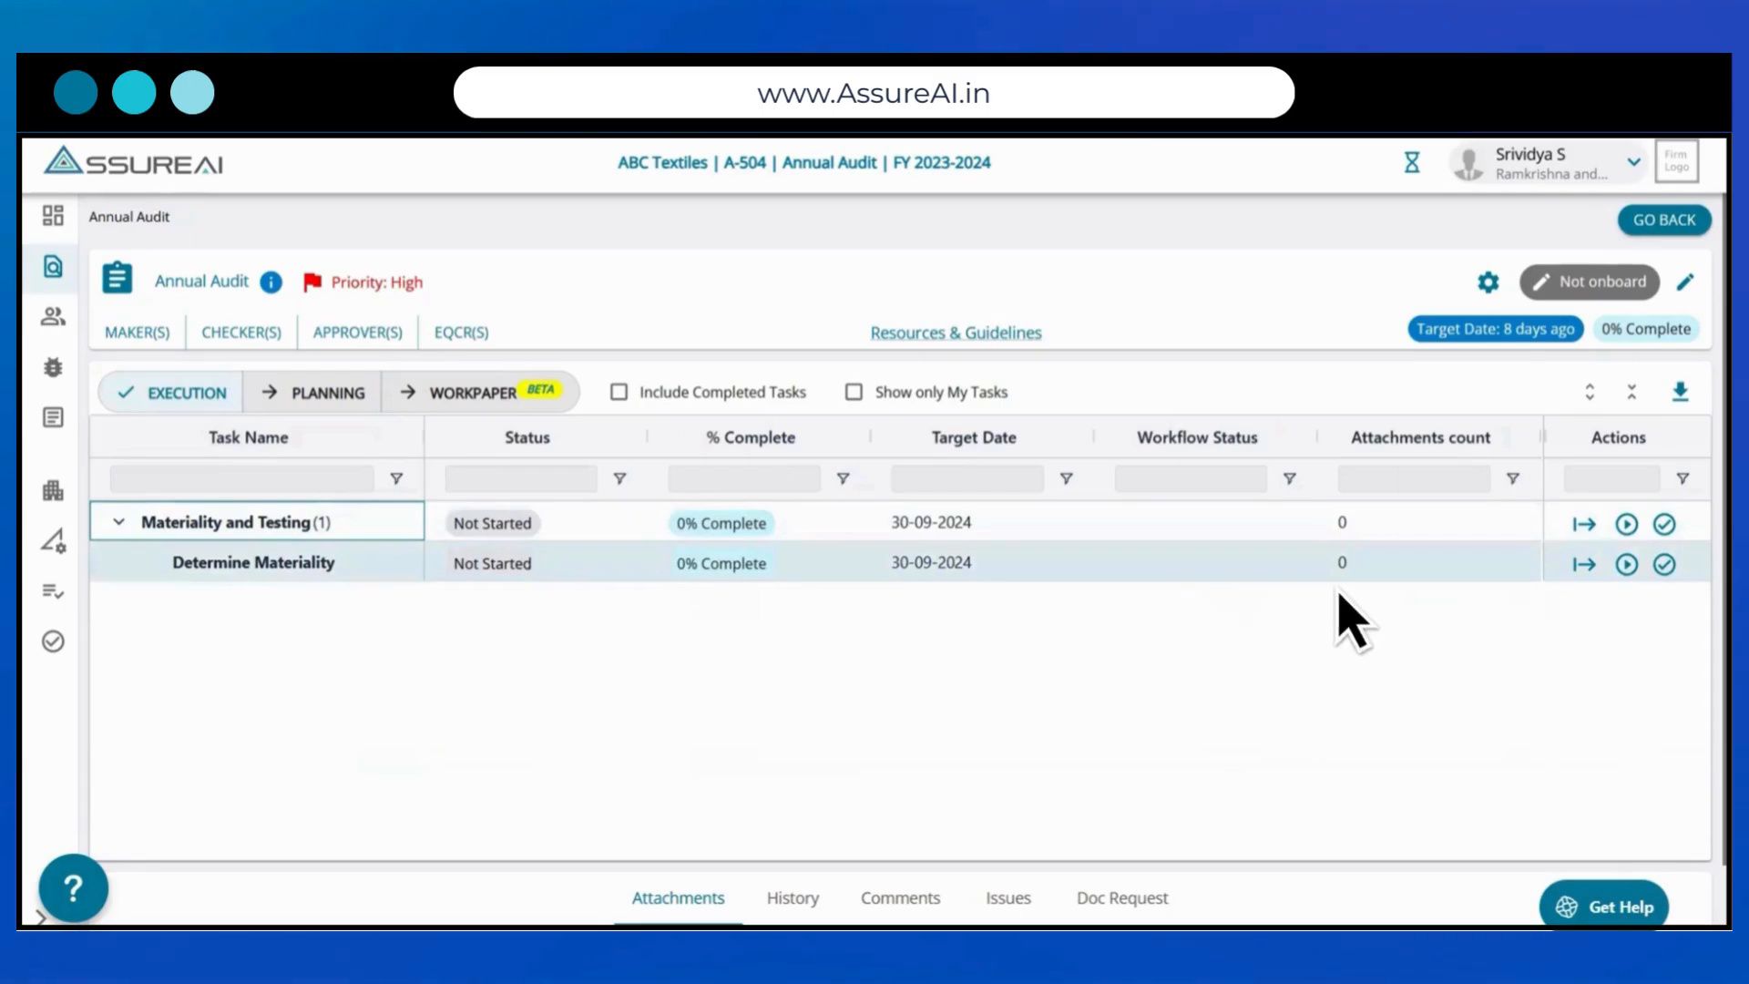
Step: Start the Determine Materiality task in execution and open it
left_click(1628, 565)
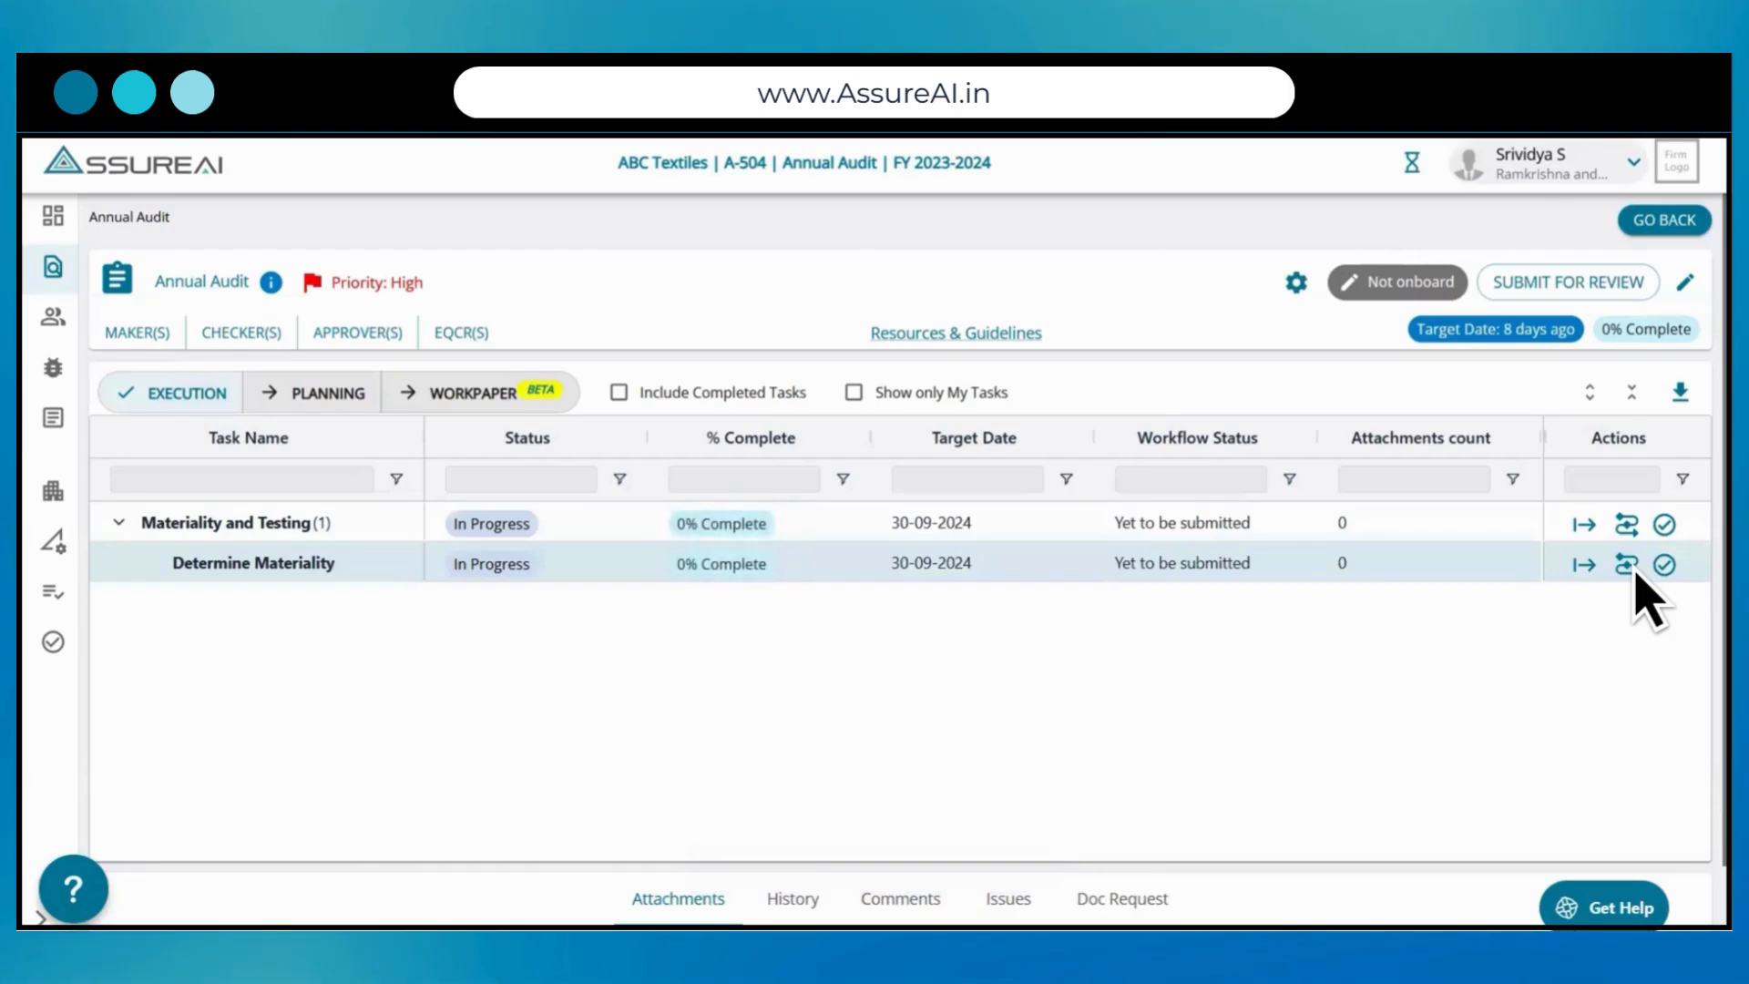
left_click(1585, 566)
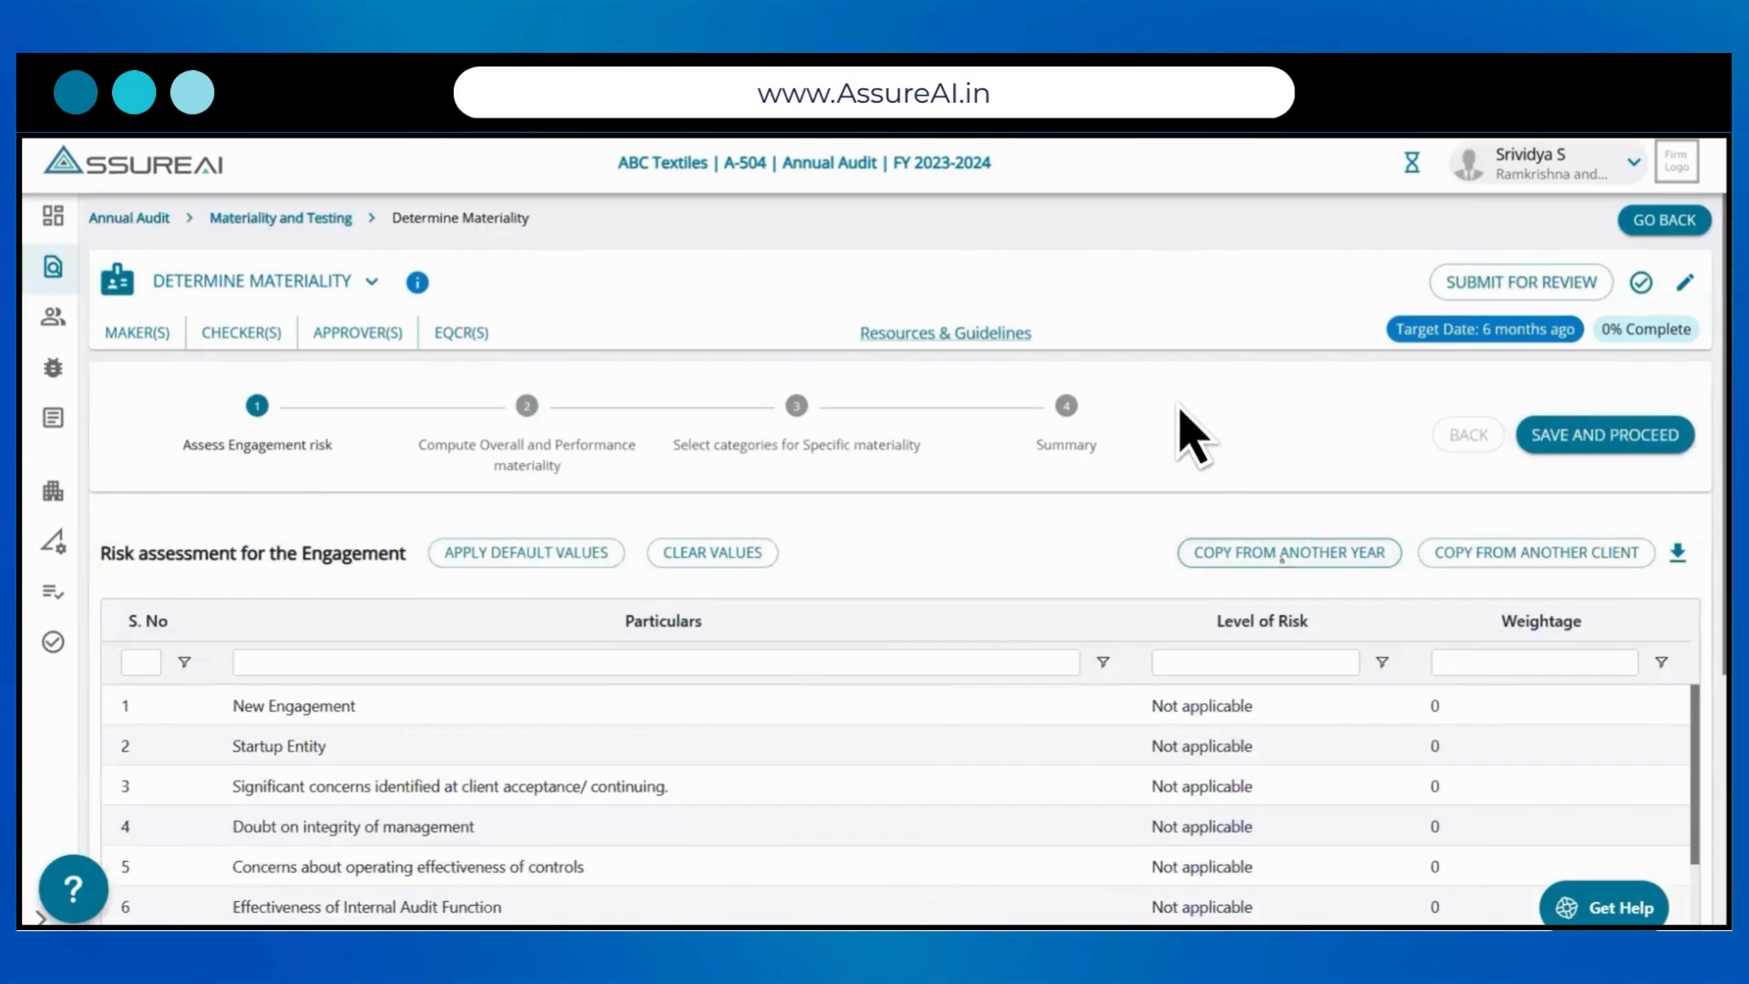
Step: Try Low as the level of risk for Startup Entity and set it back to Not applicable
scroll(1180, 410, "down", 2)
scroll(926, 558, "down", 9)
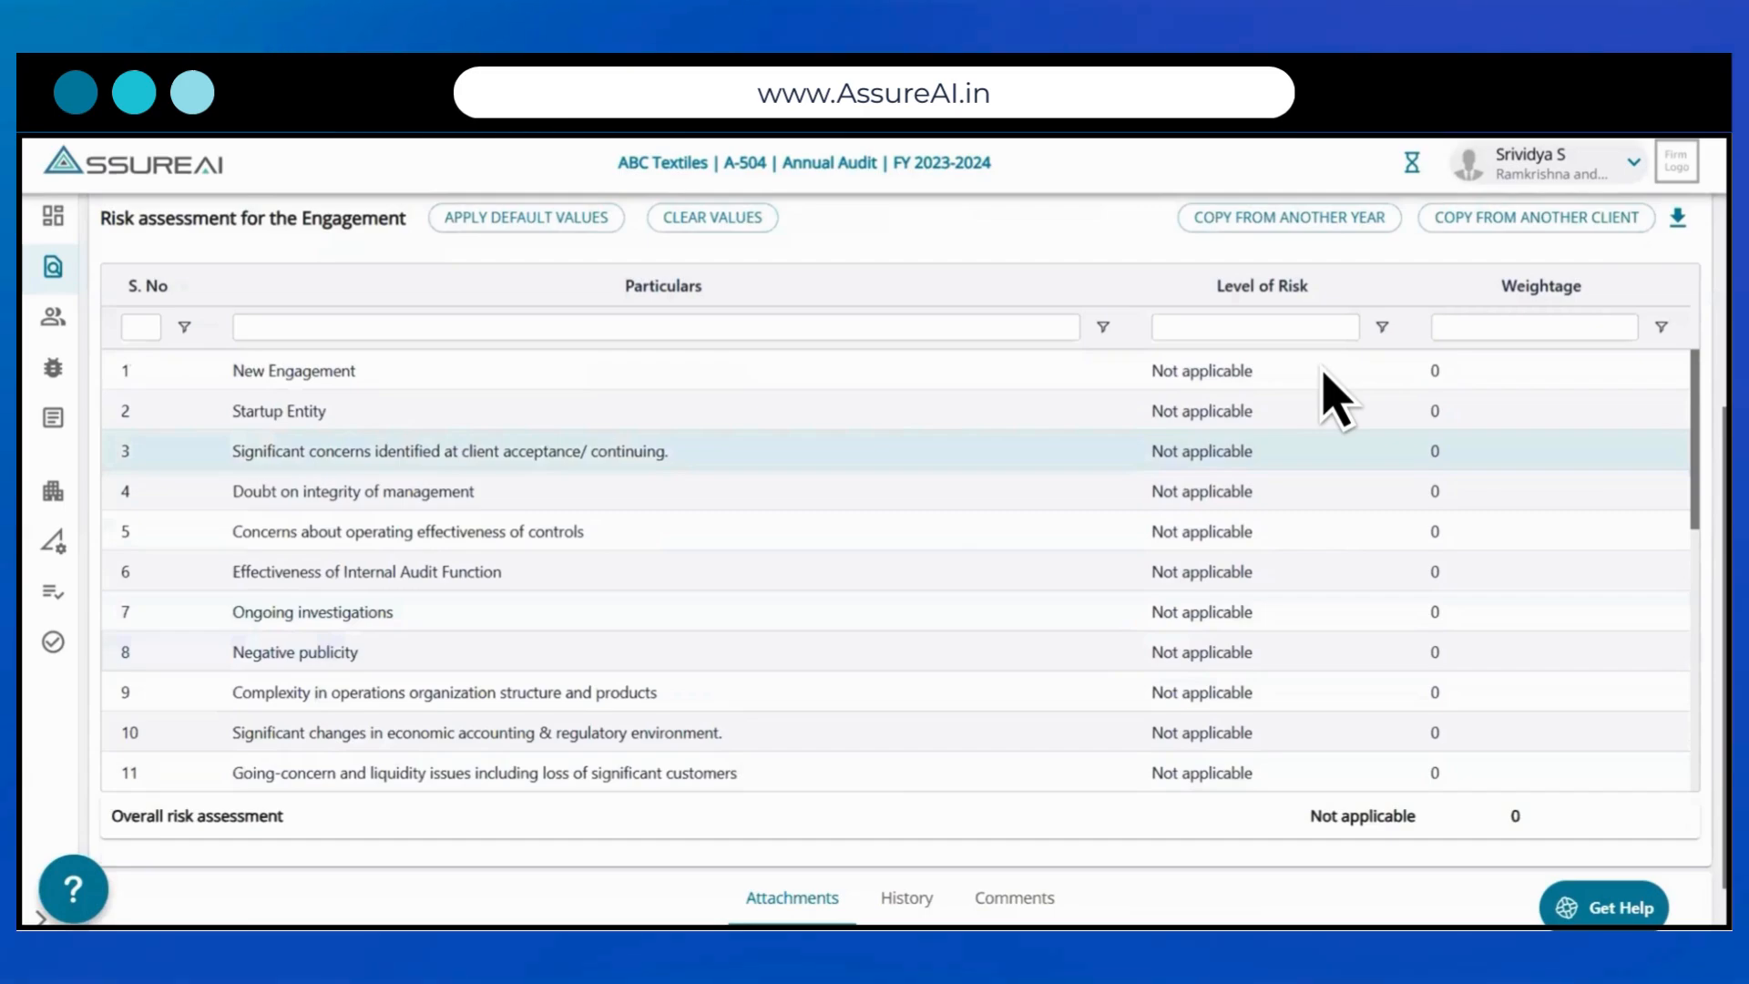
left_click(1397, 408)
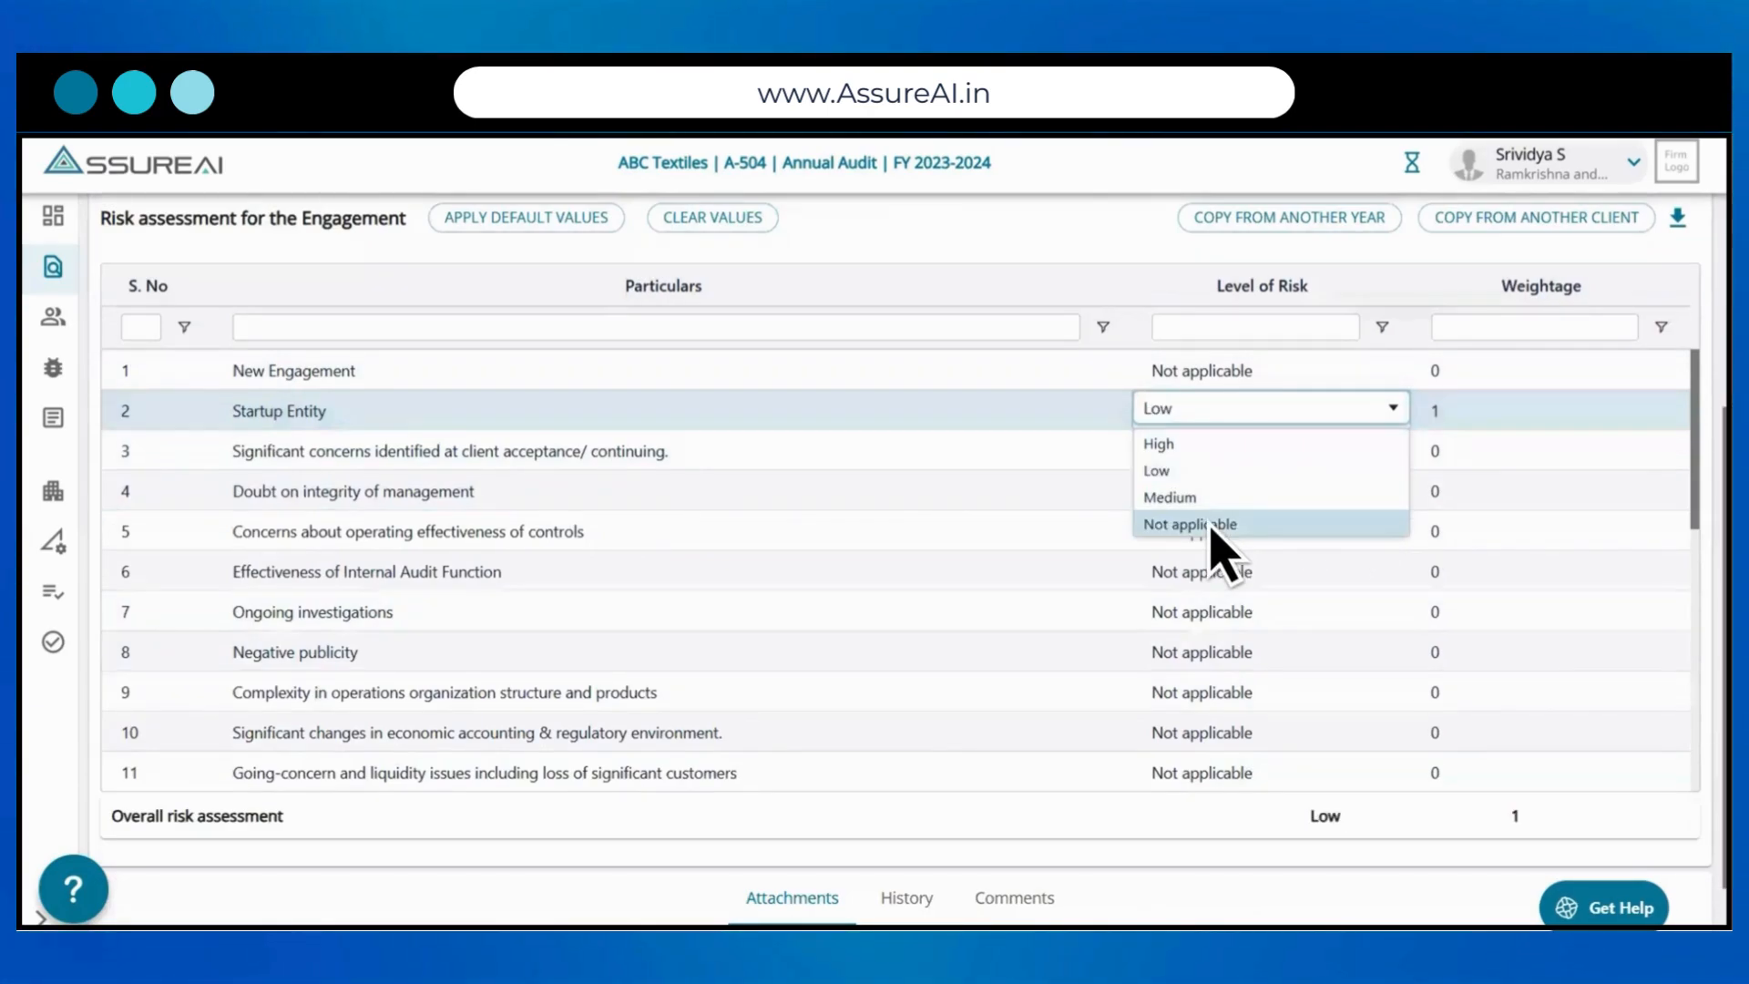
left_click(1212, 526)
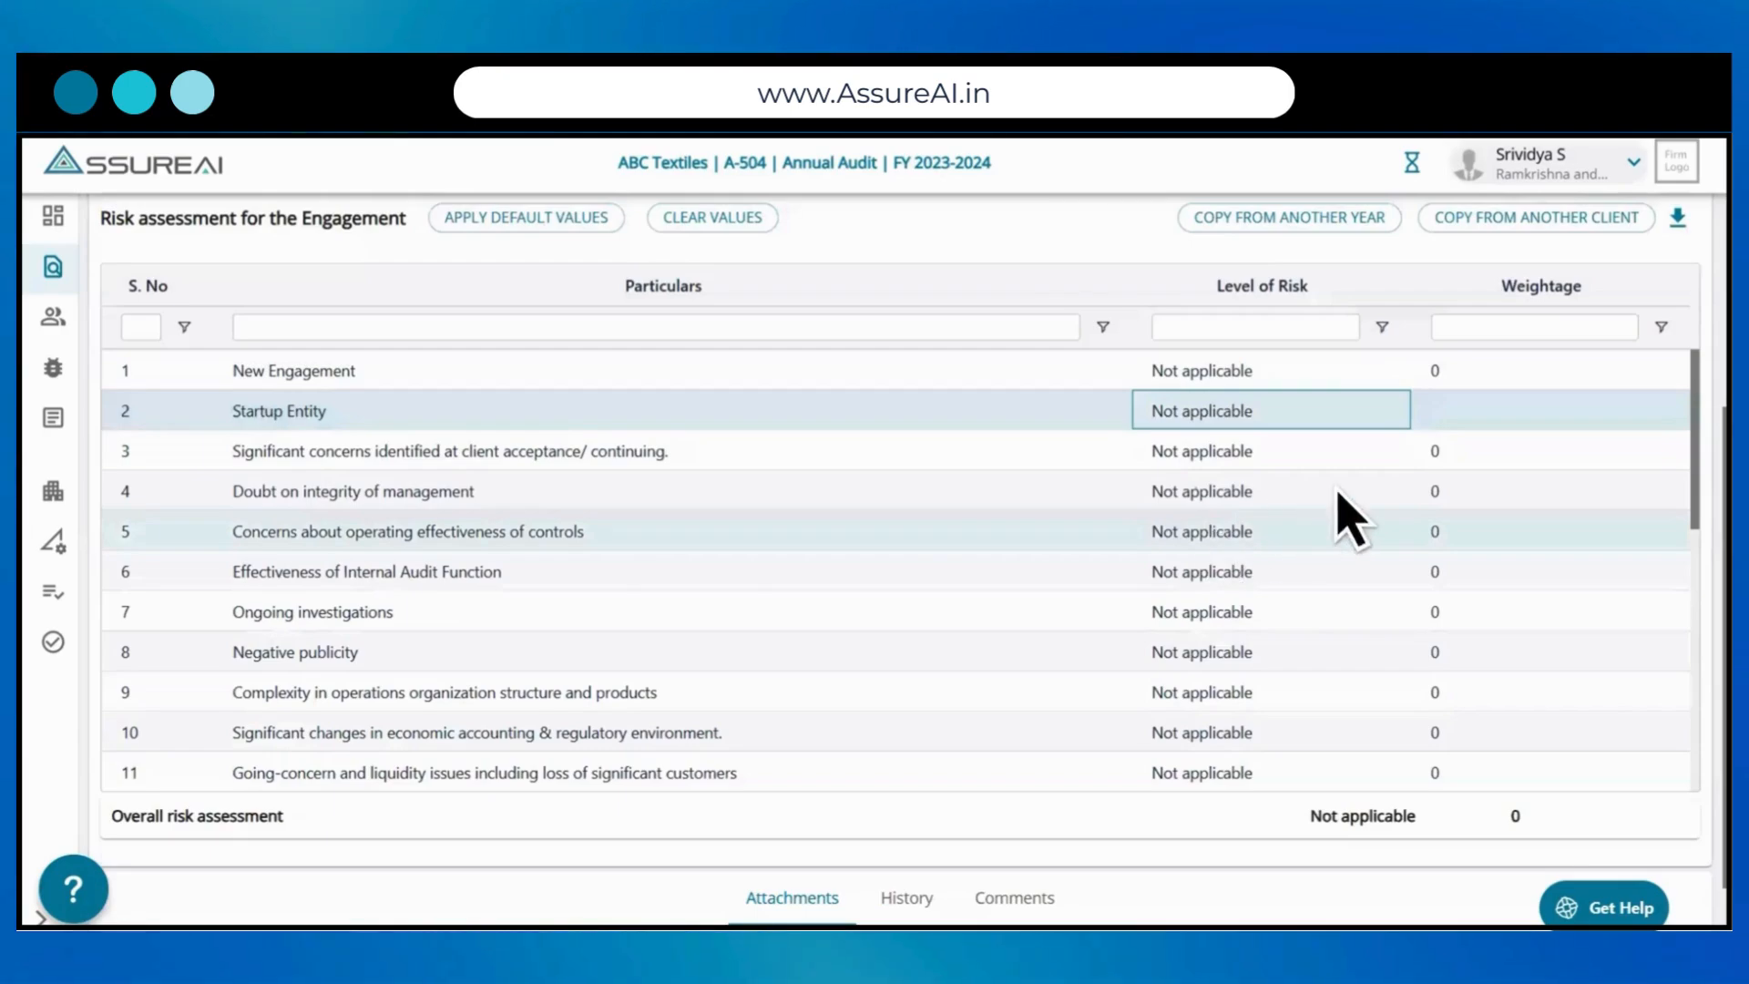
left_click(1622, 409)
left_click(1456, 443)
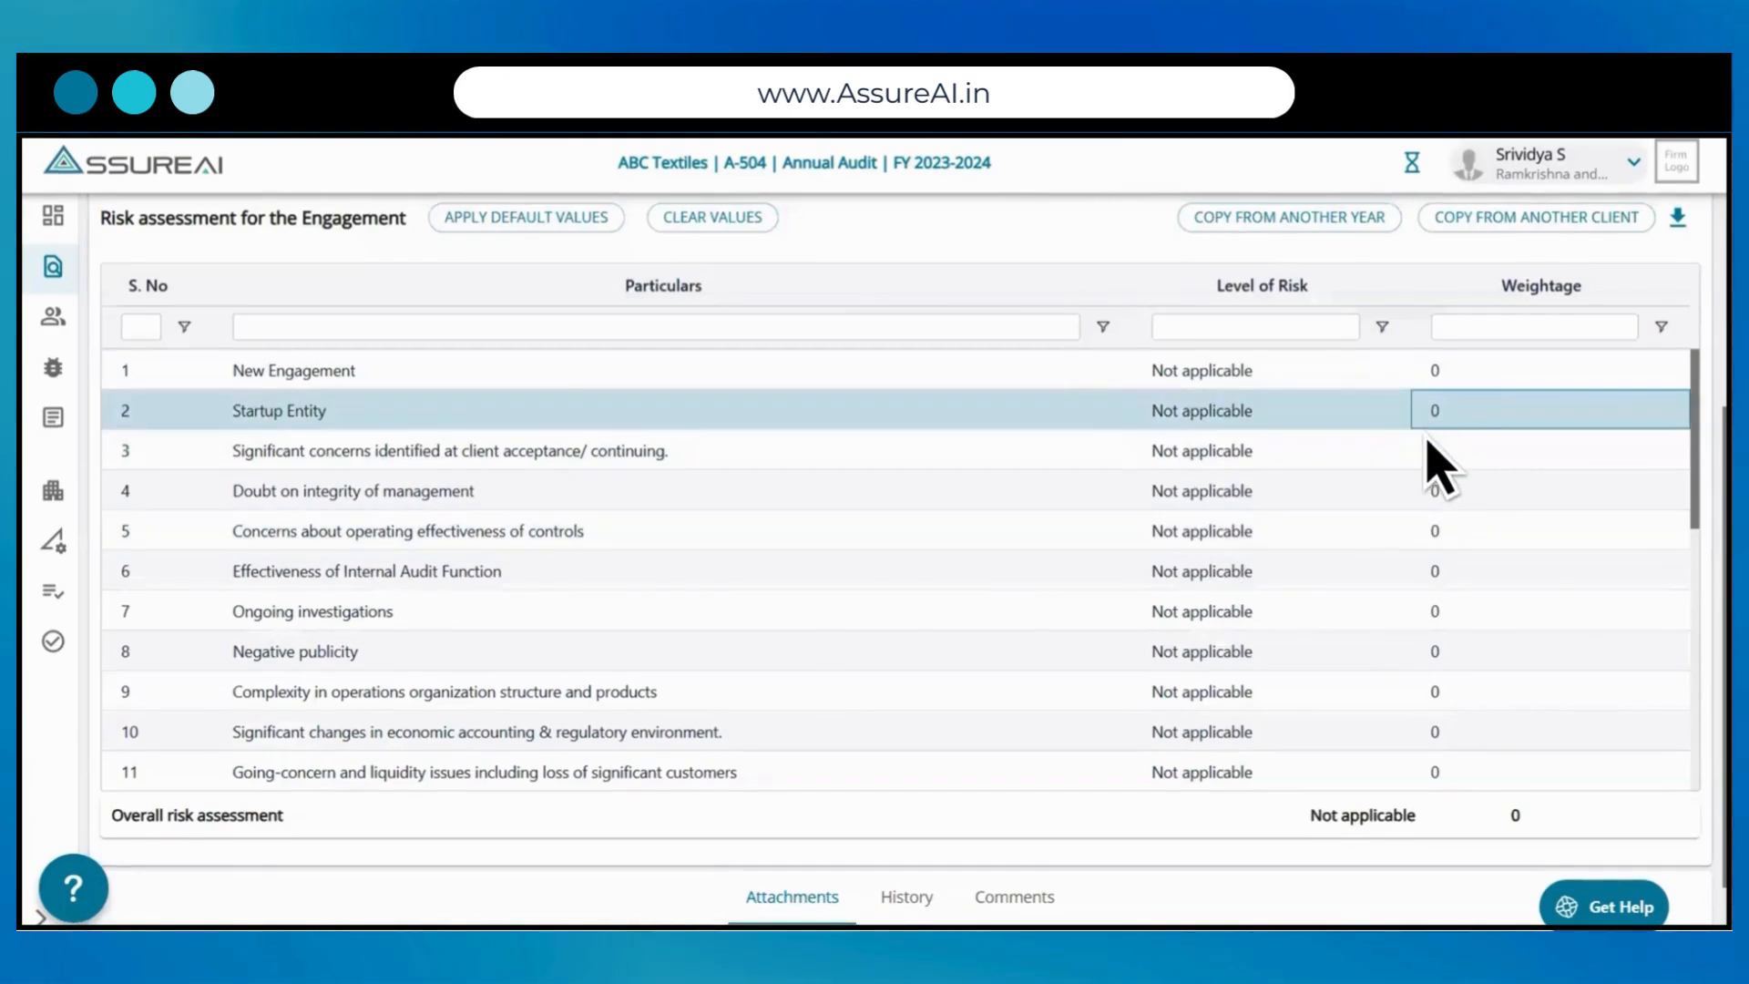
Step: Set the level of risk to High for significant concerns identified at client acceptance/continuing
left_click(1392, 452)
left_click(1186, 481)
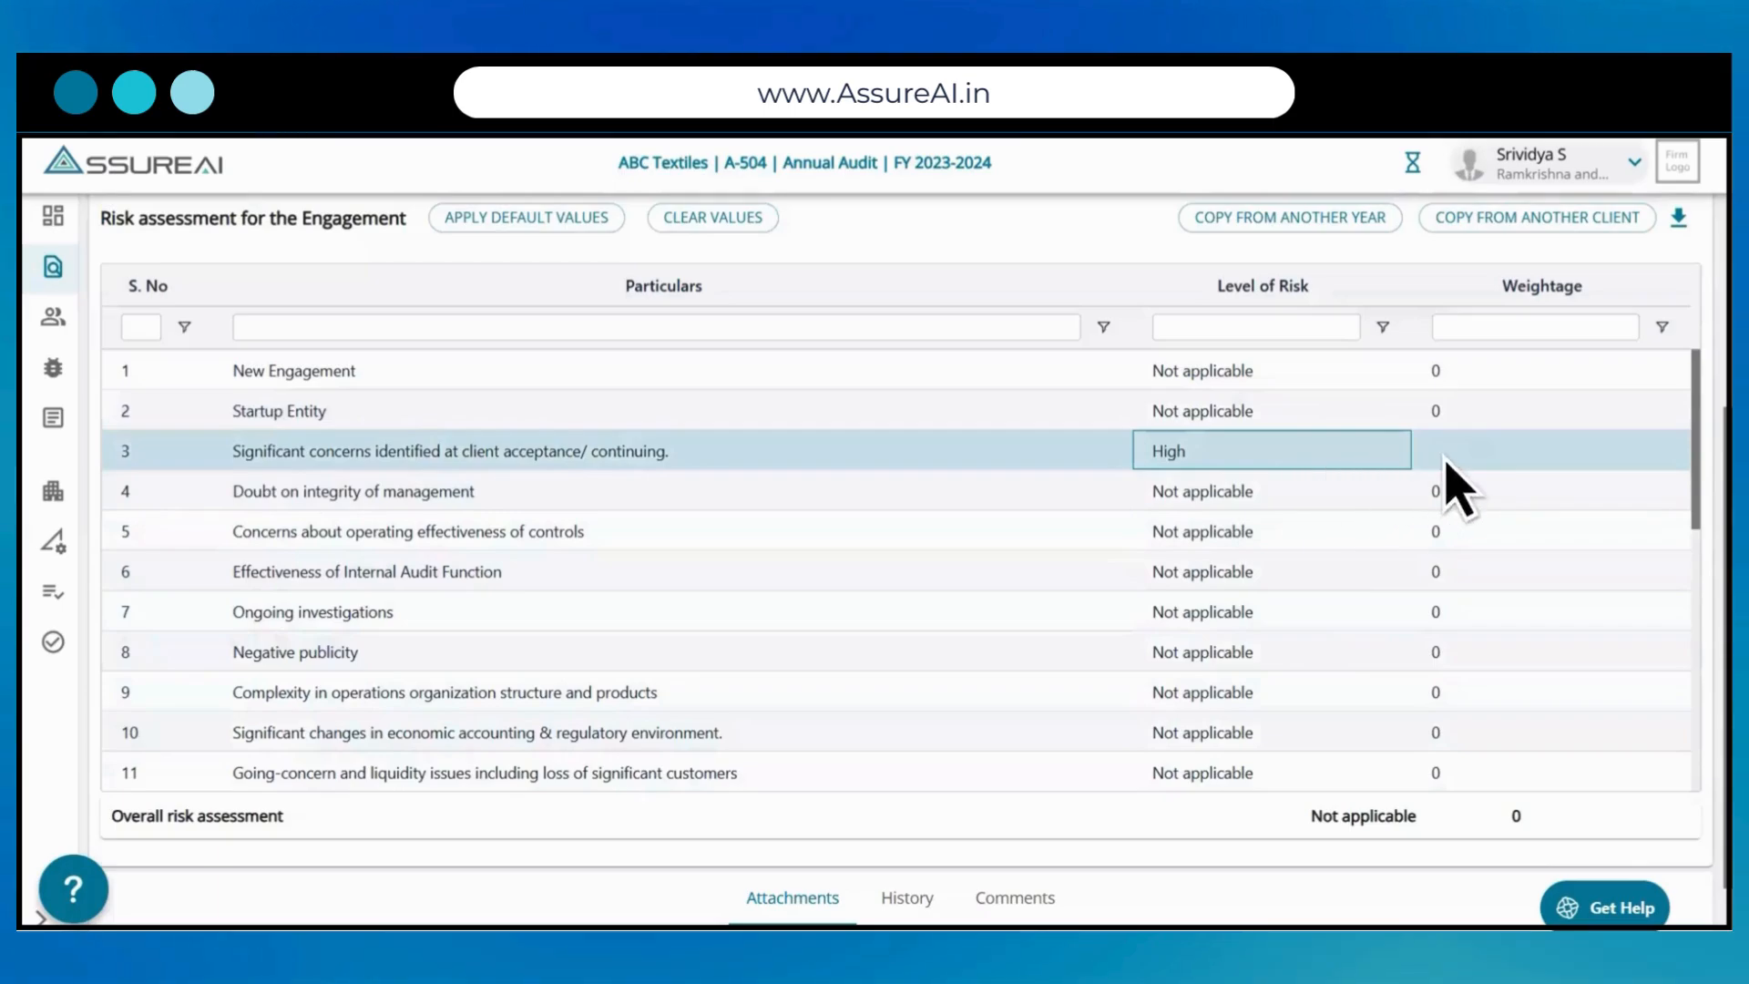
left_click(1667, 453)
left_click(1476, 496)
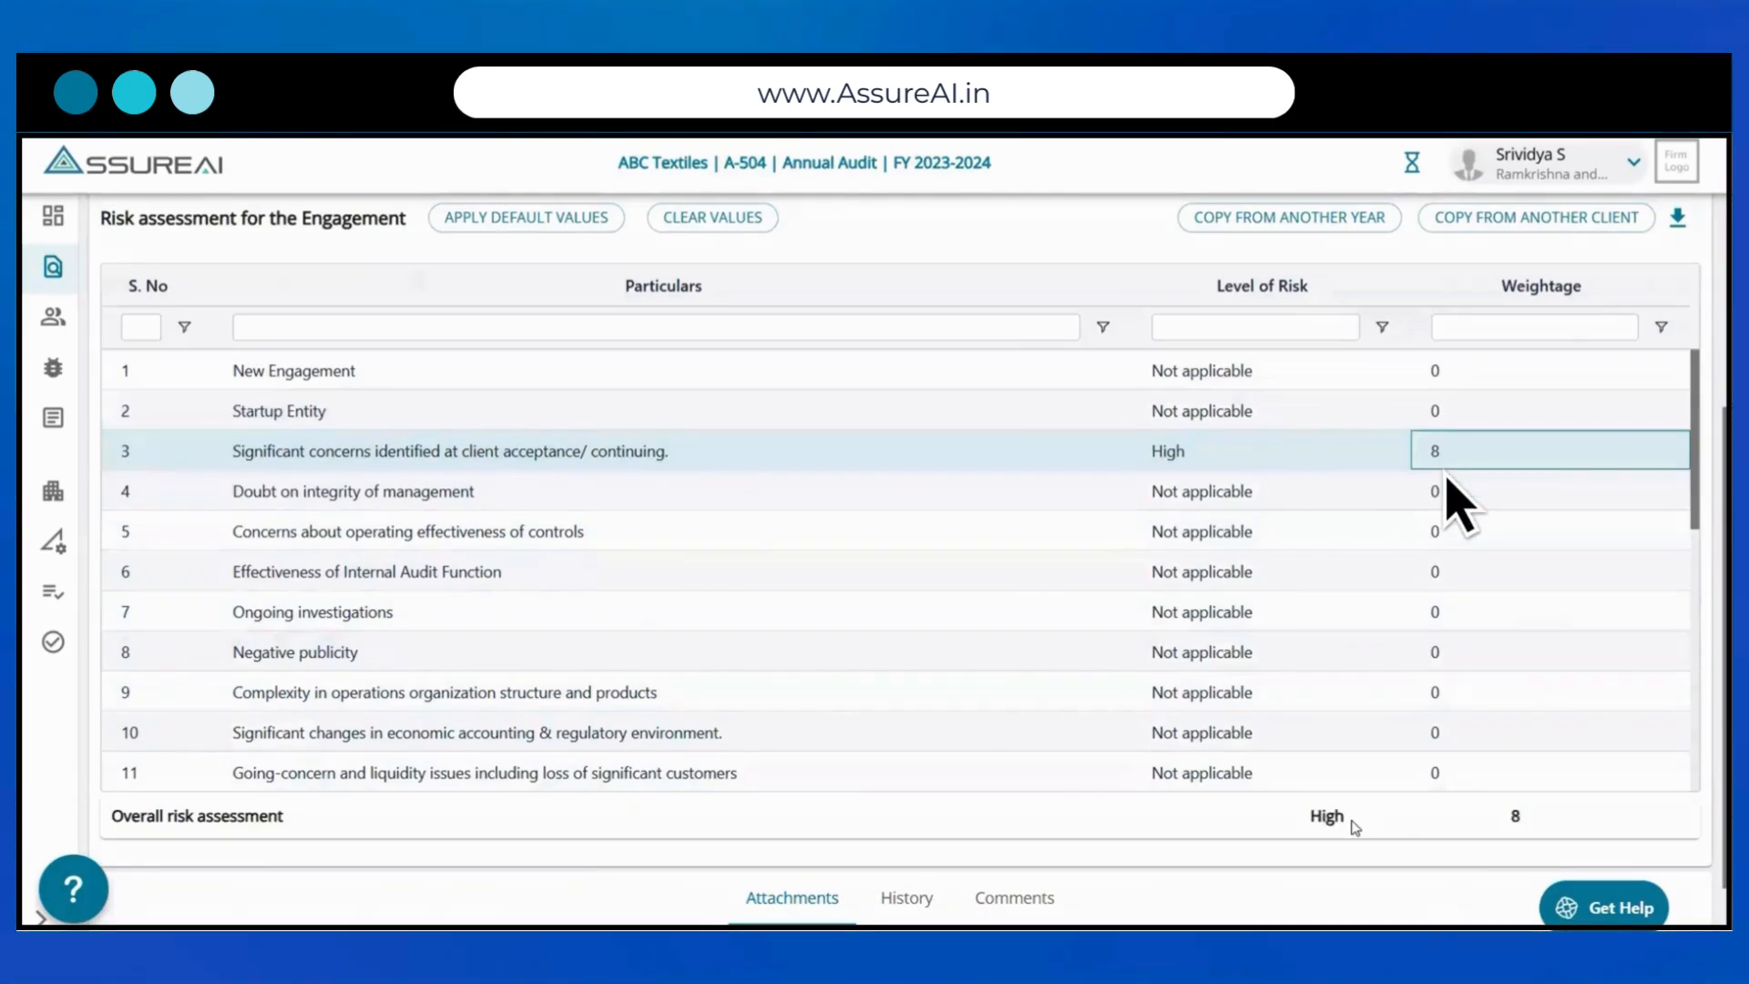
Step: Apply the default values to the engagement risk assessment and review the populated risk levels and weightages
scroll(1458, 501, "up", 4)
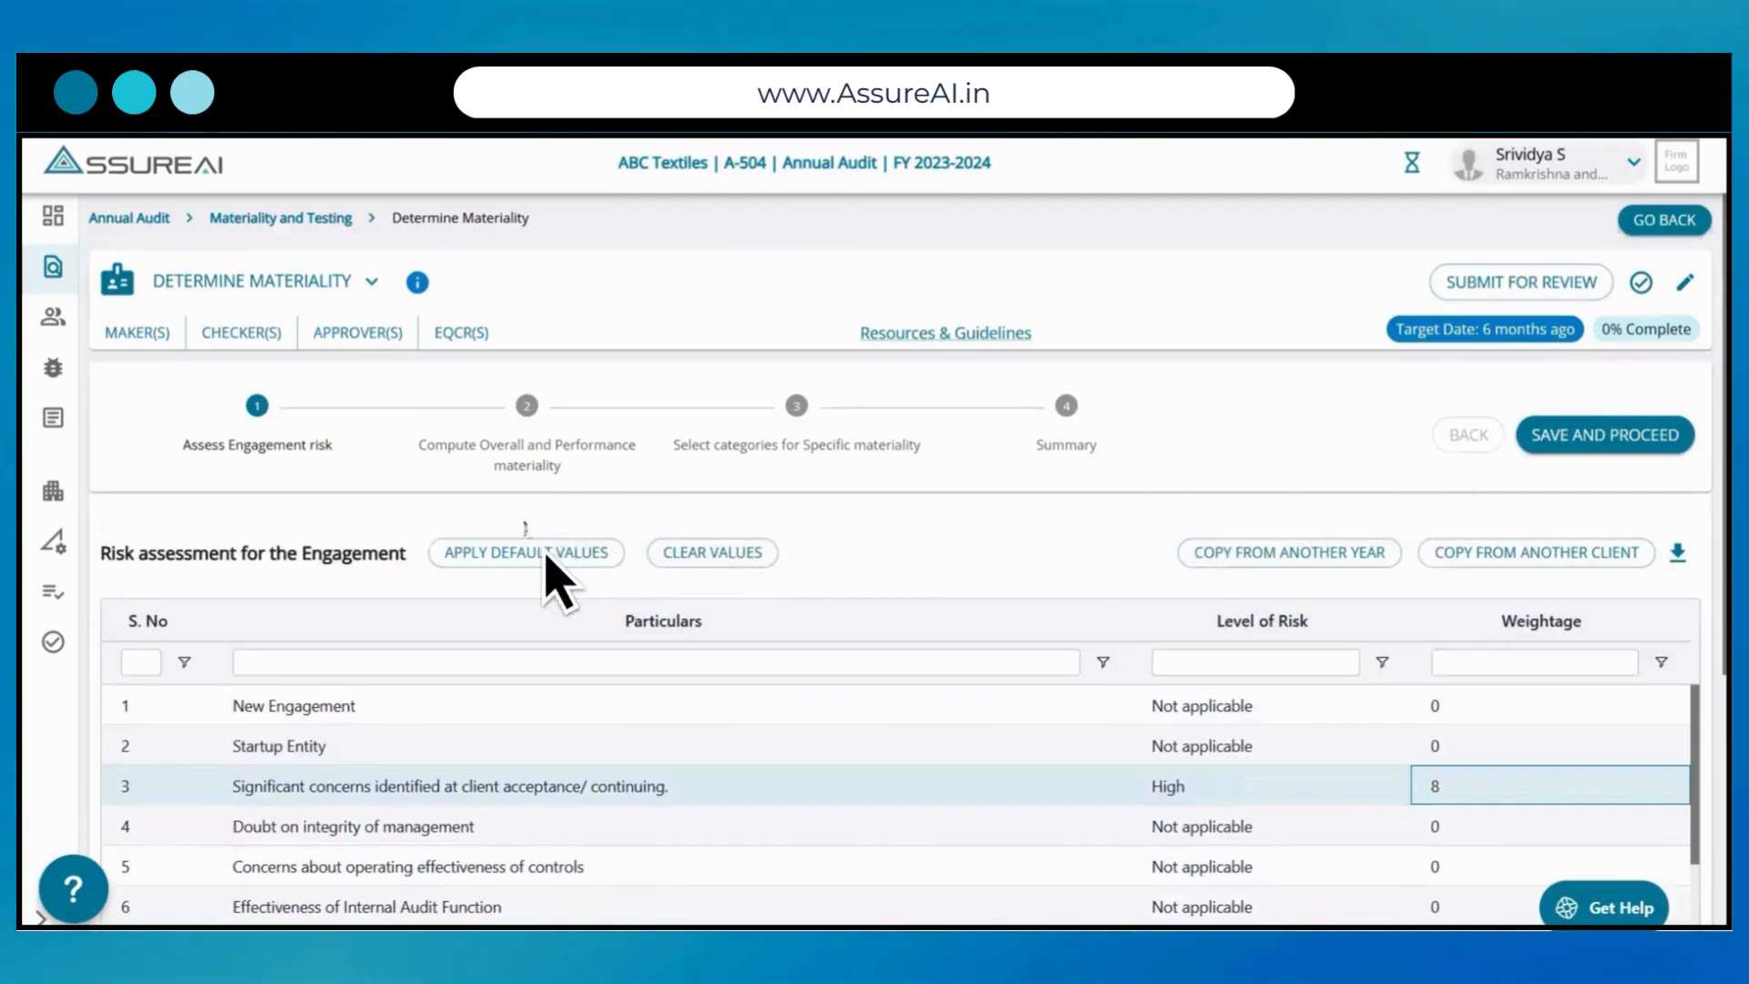
left_click(544, 551)
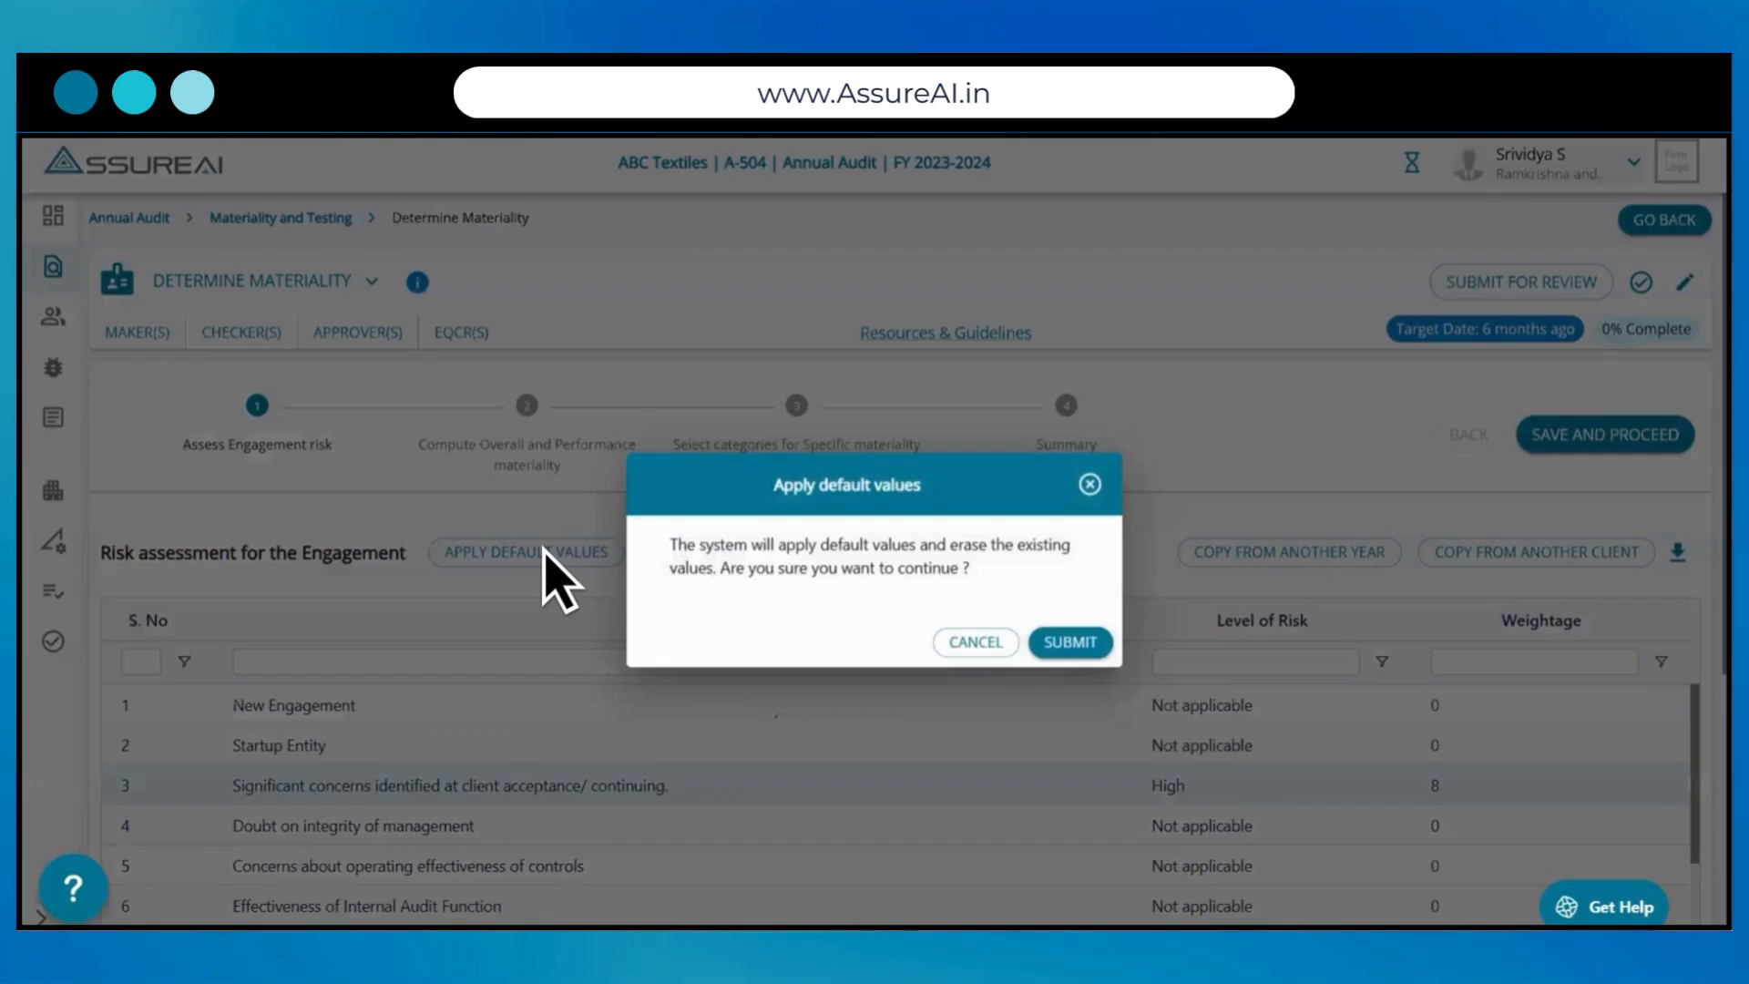
left_click(1092, 648)
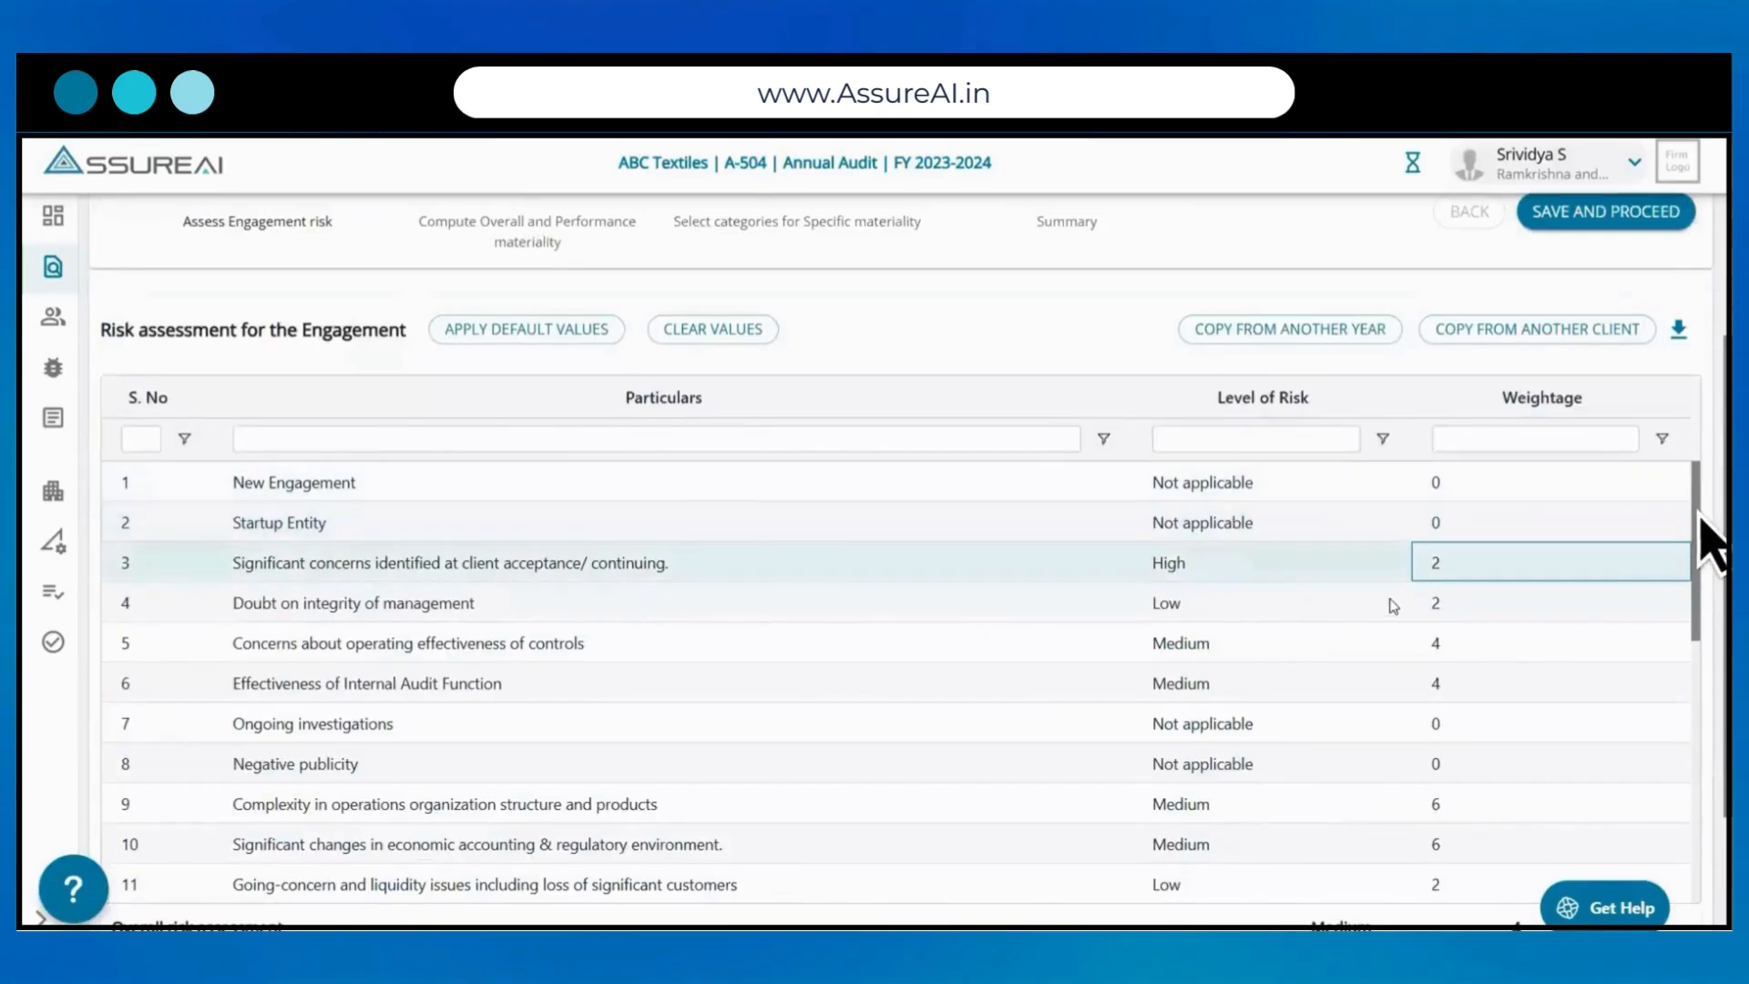
left_click_drag(1697, 512, 1700, 588)
scroll(1387, 602, "down", 5)
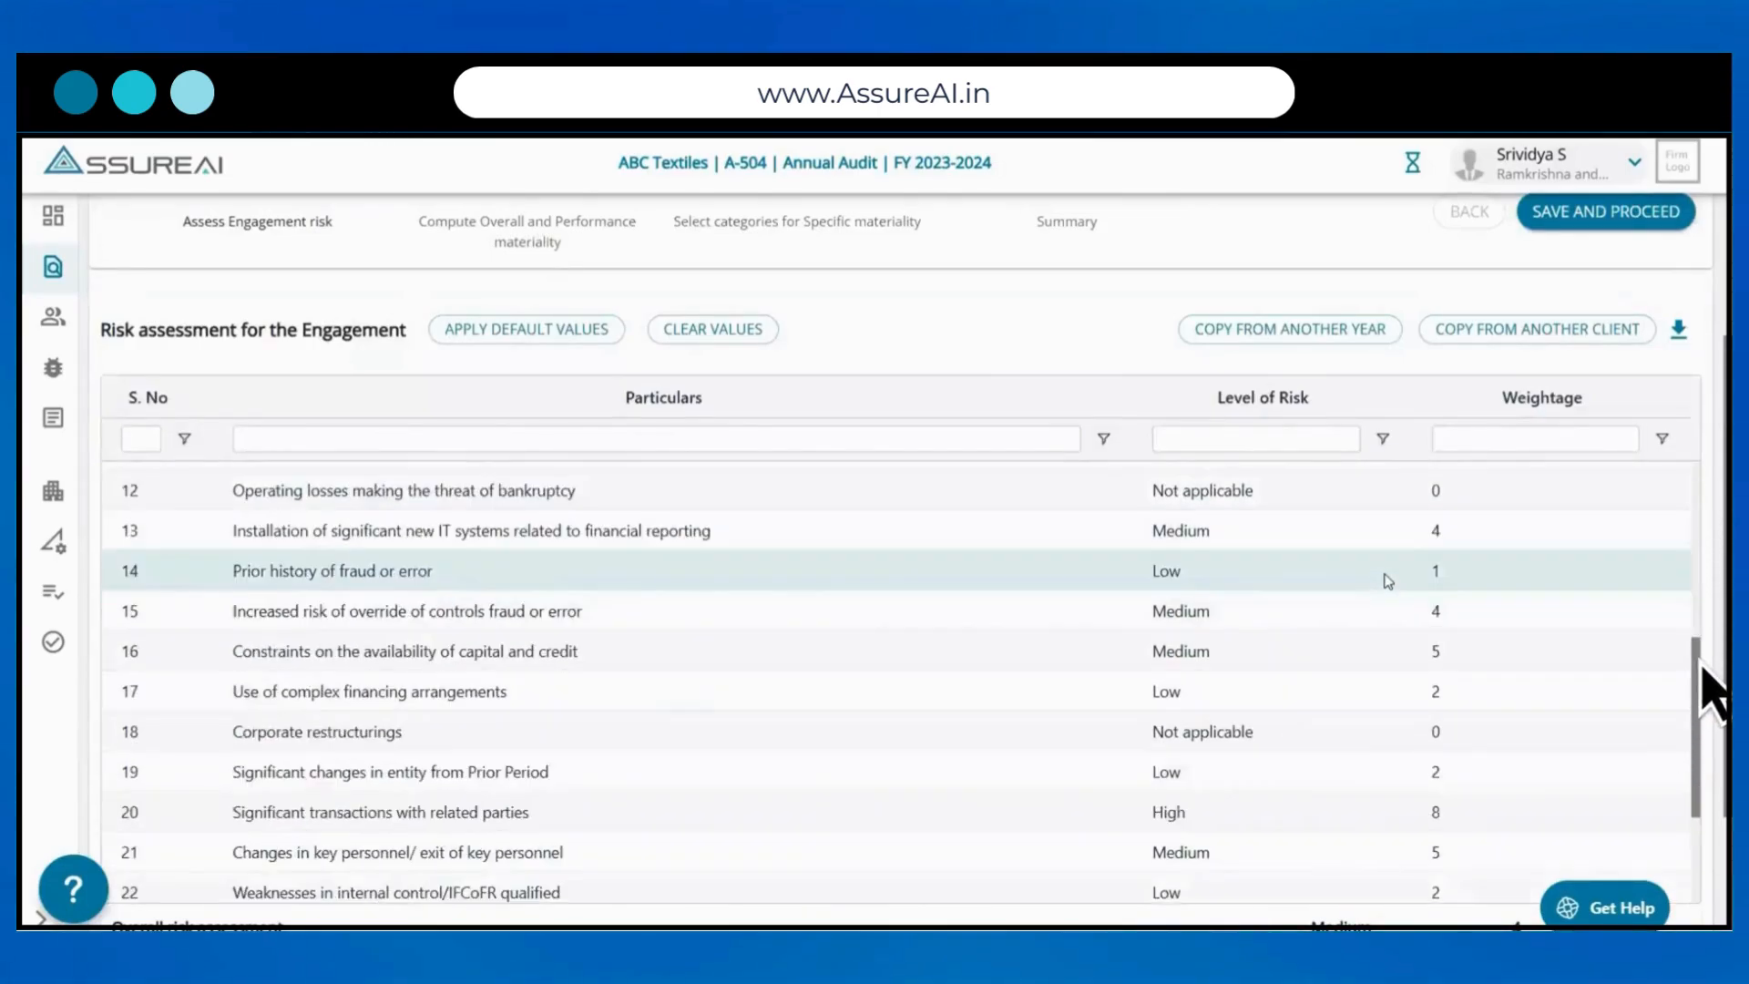
scroll(1017, 782, "down", 2)
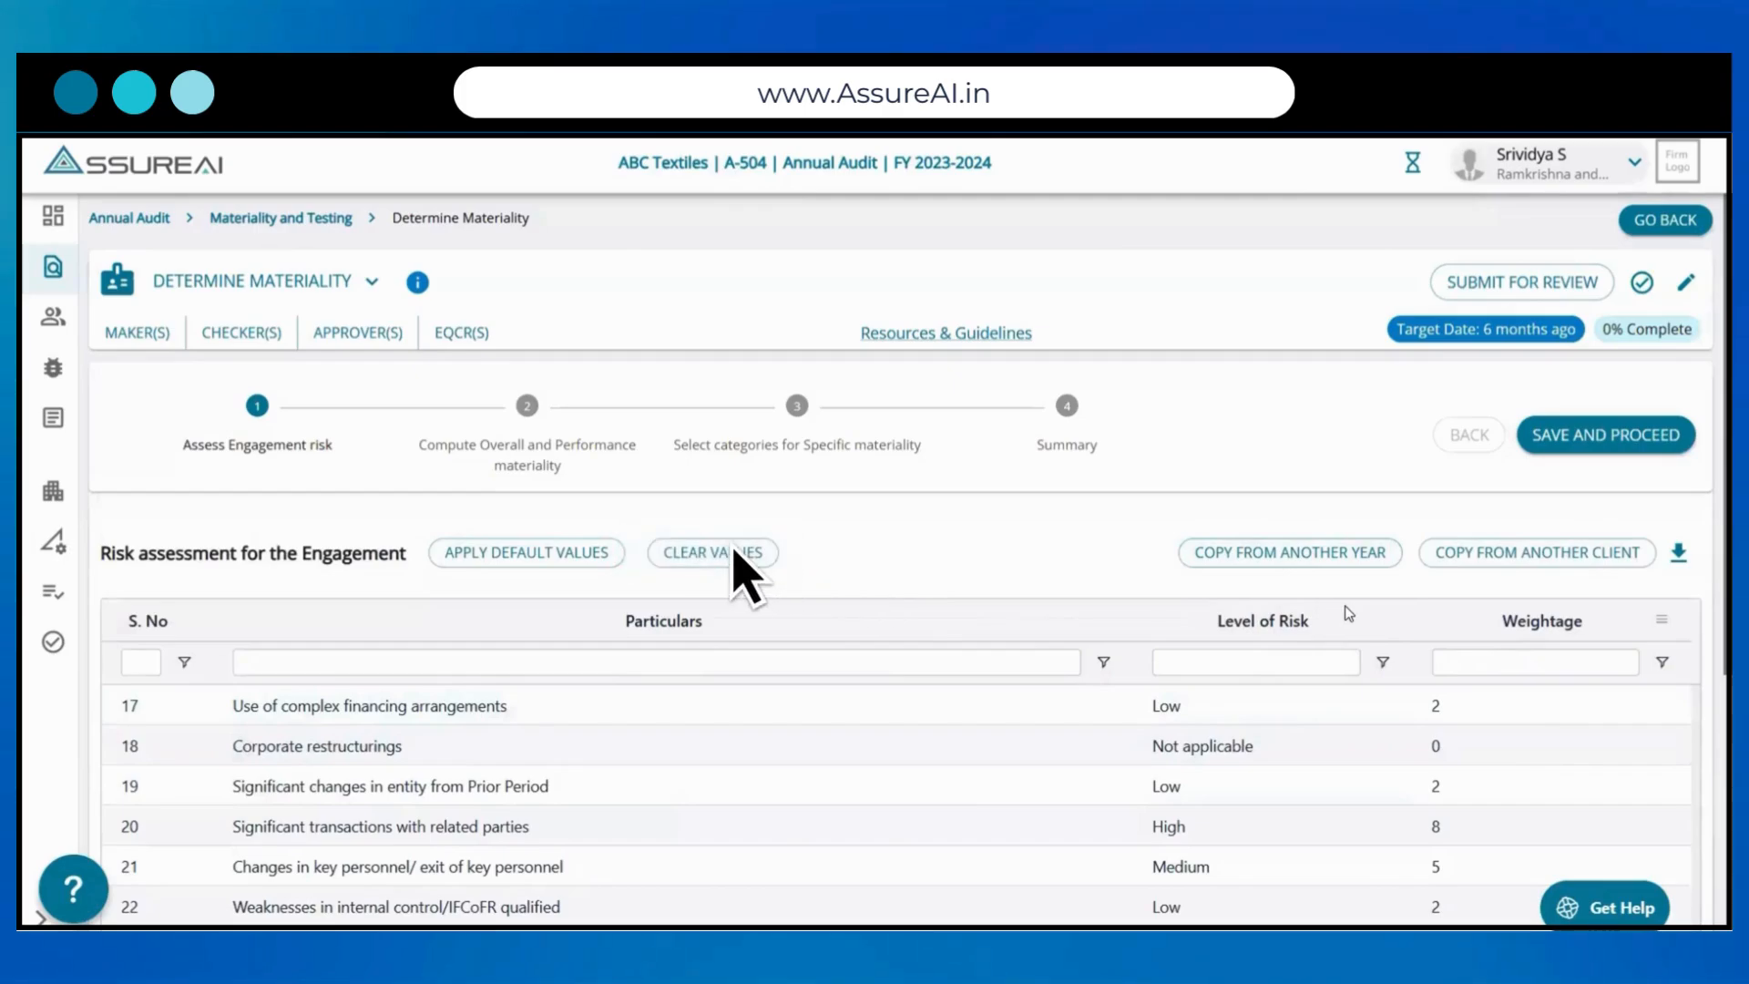
Step: Clear all values from the engagement risk assessment
left_click(734, 552)
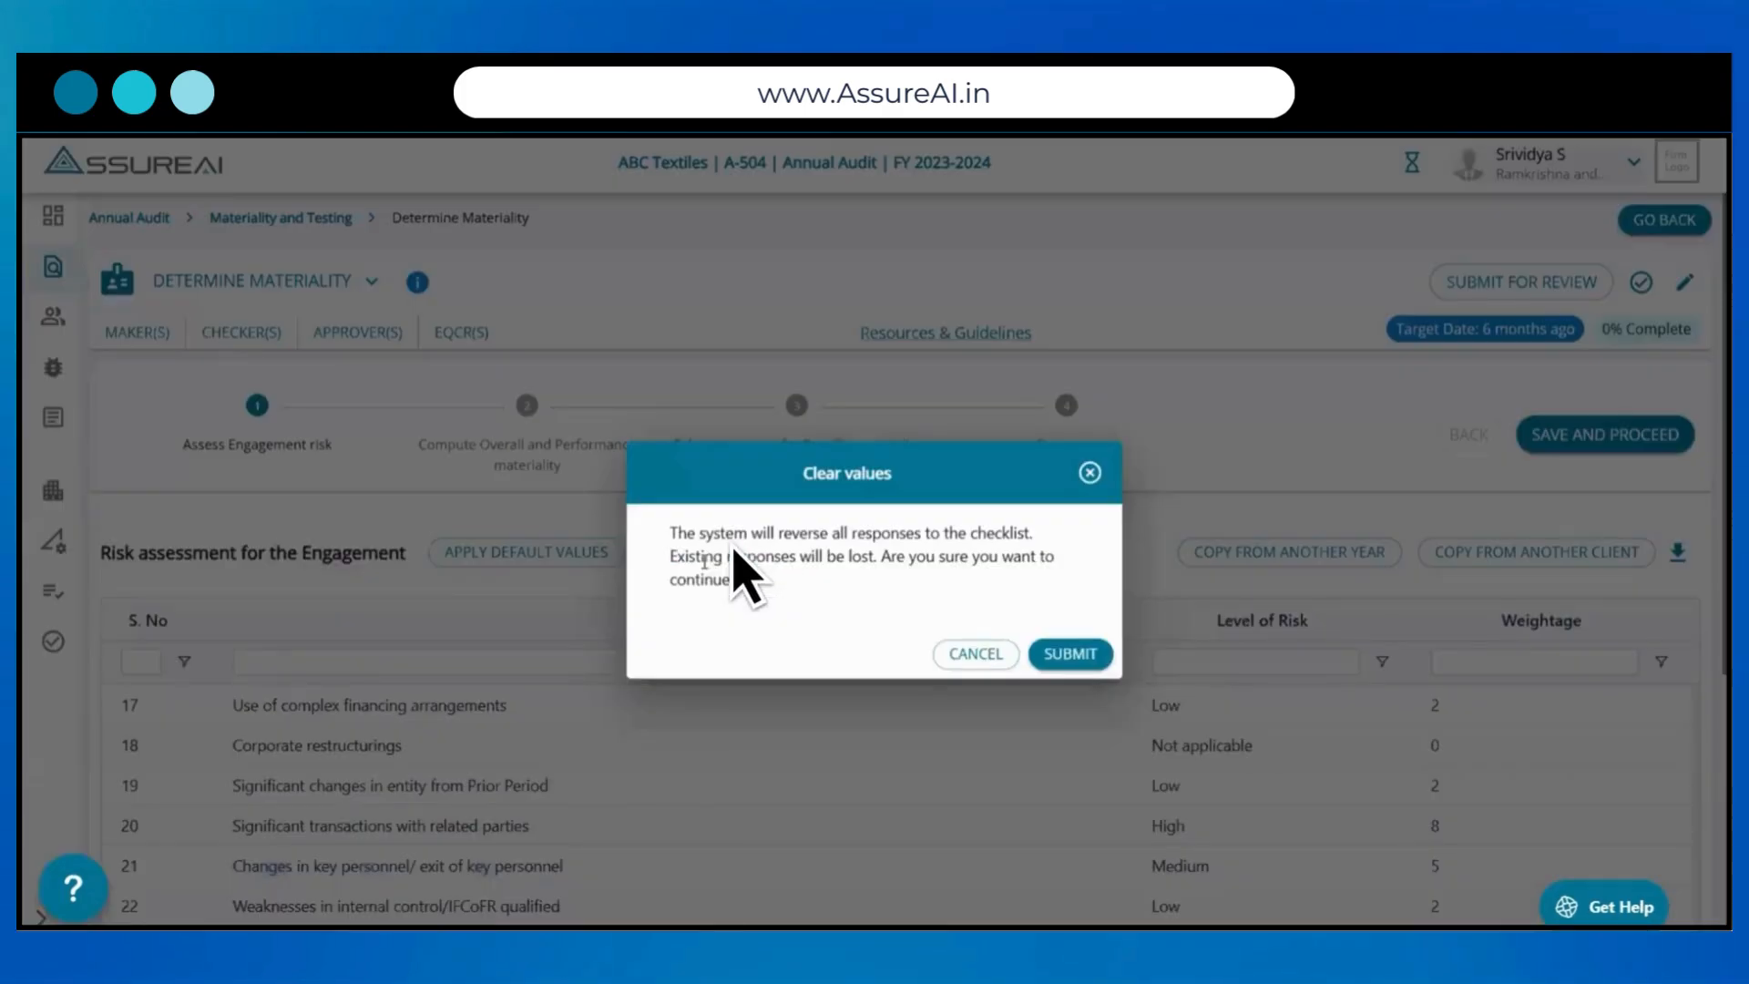
left_click(1067, 653)
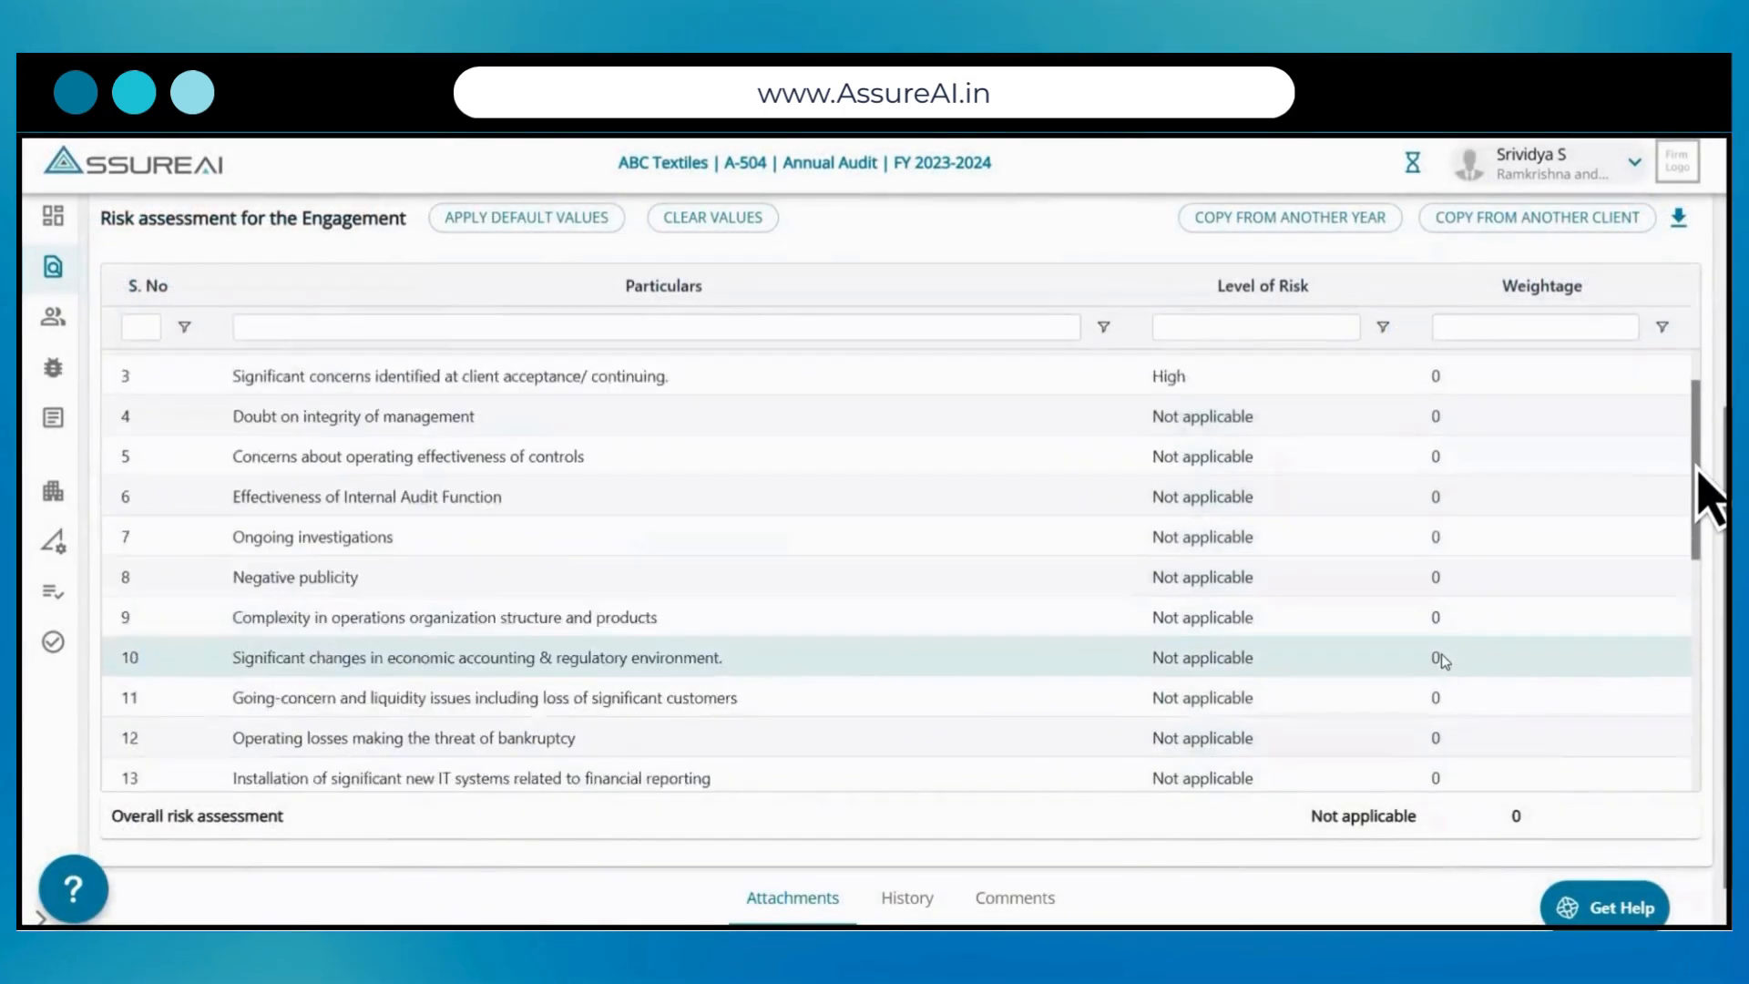
scroll(1441, 660, "down", 6)
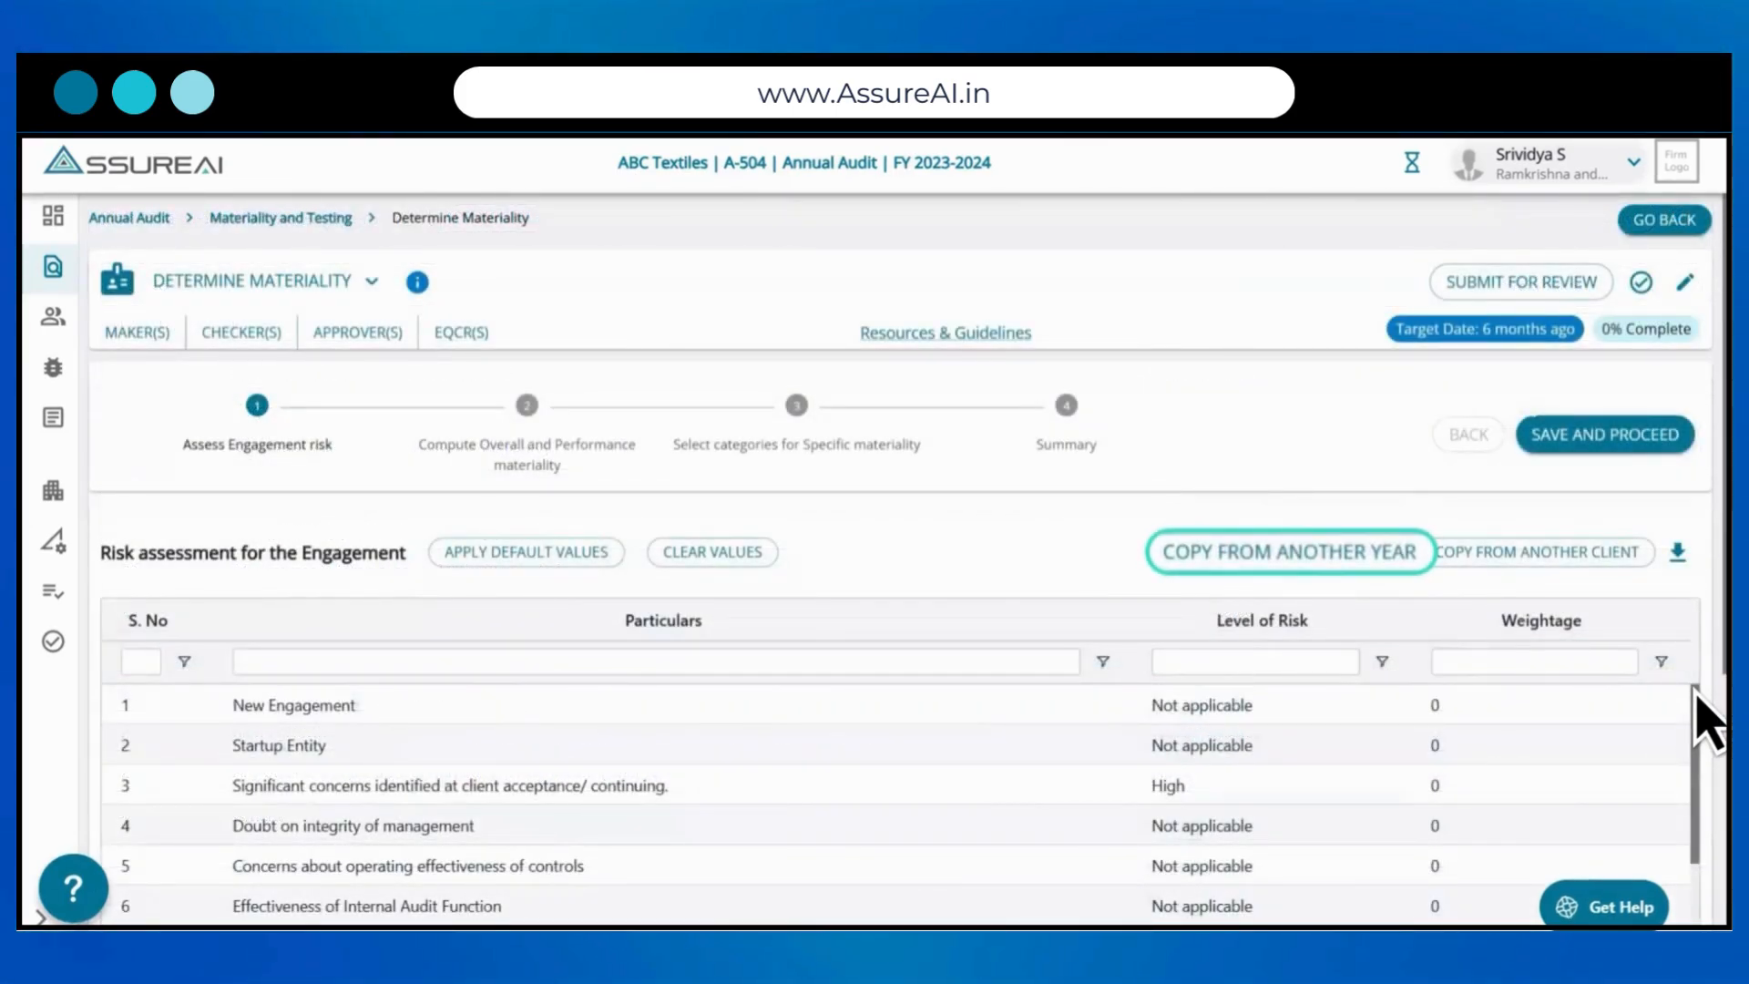
Step: Copy the engagement risk assessment values from the FY 2022-2023 period
left_click(1282, 552)
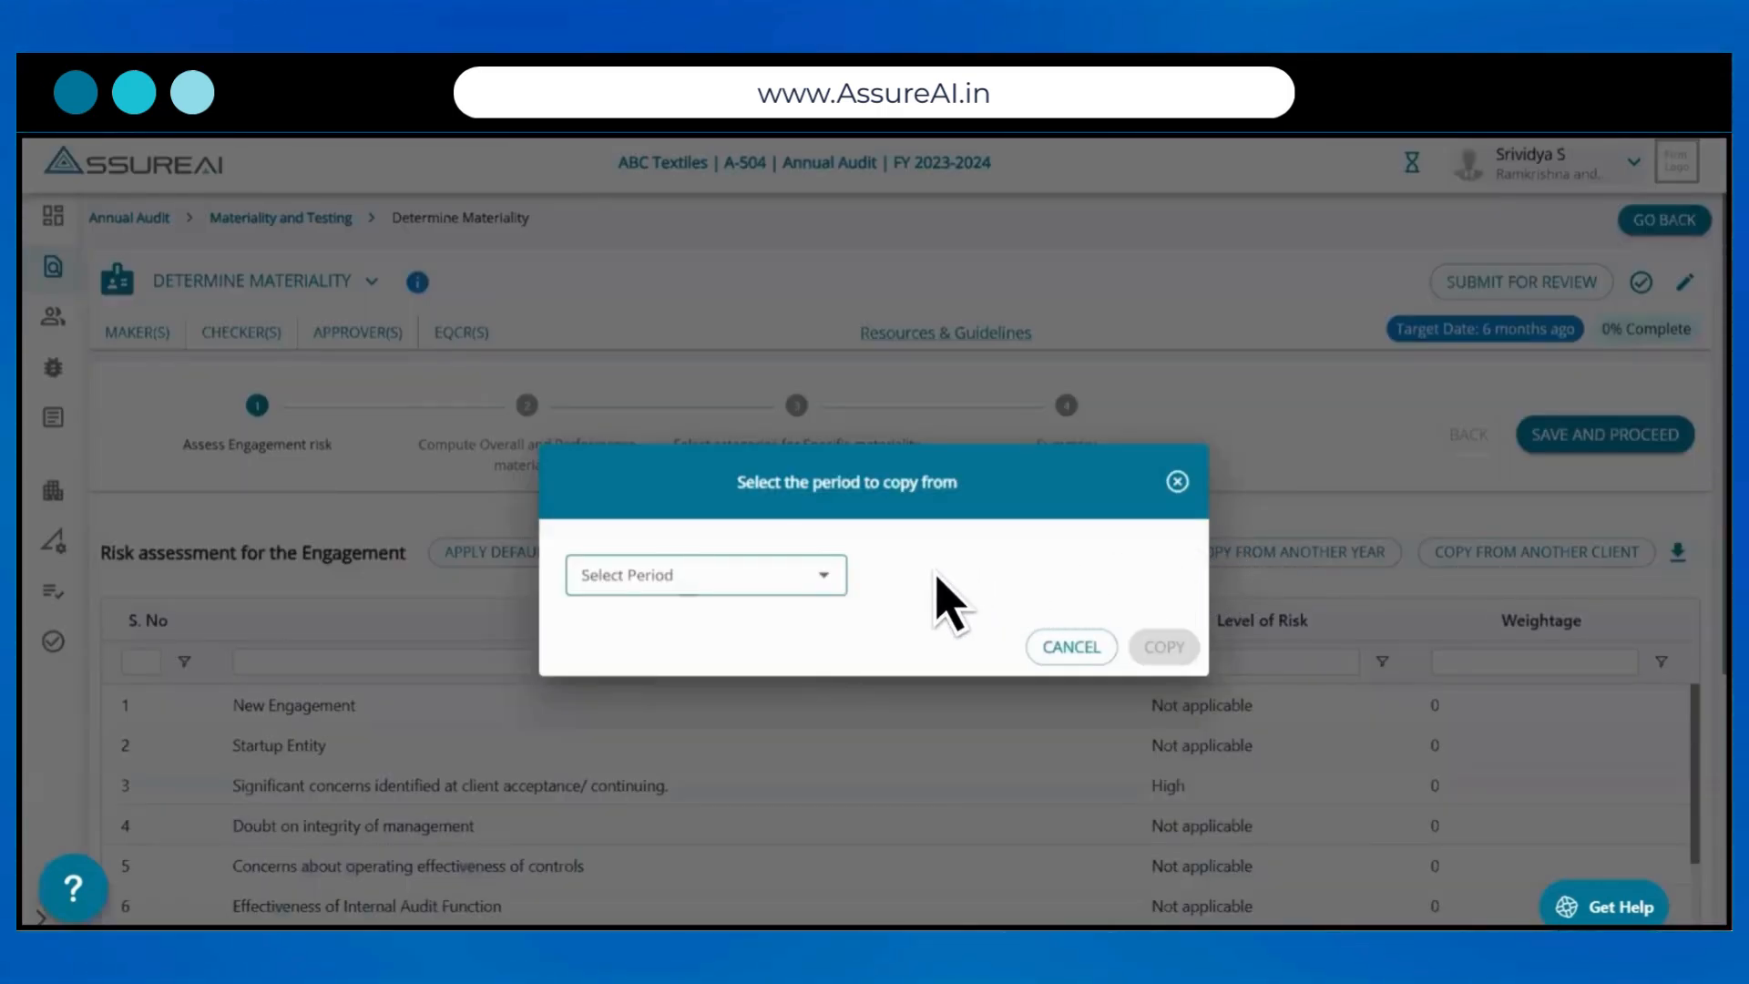
left_click(823, 576)
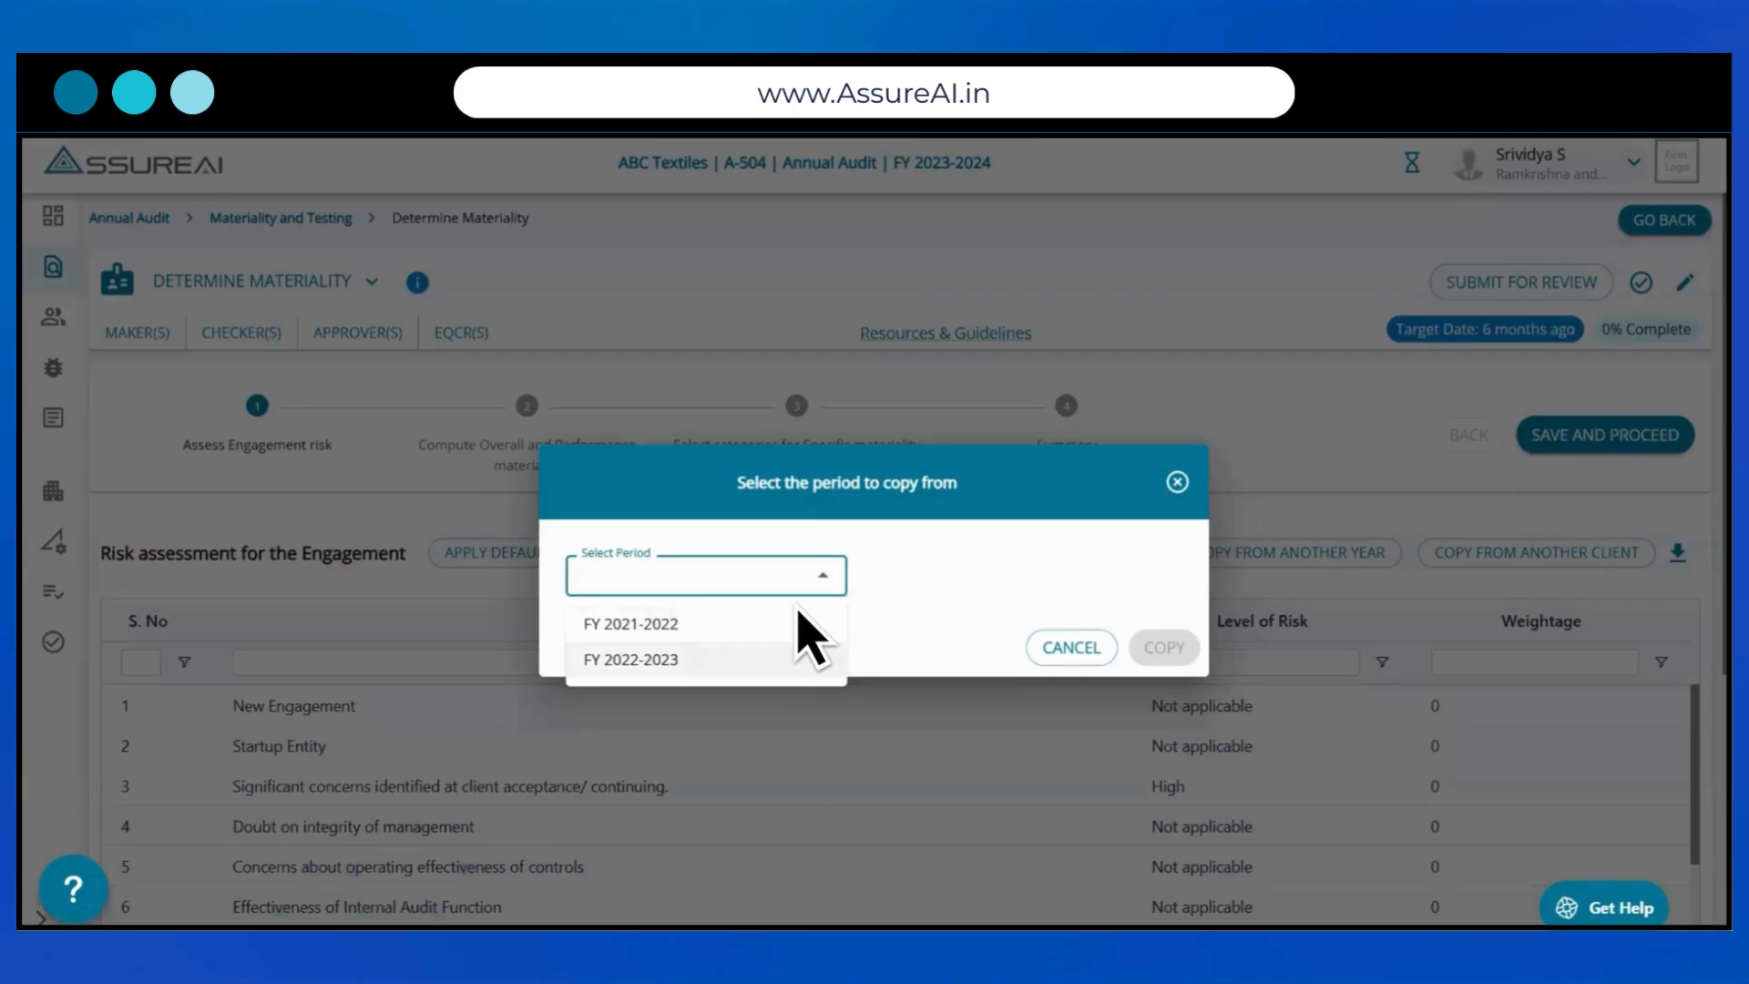
left_click(740, 659)
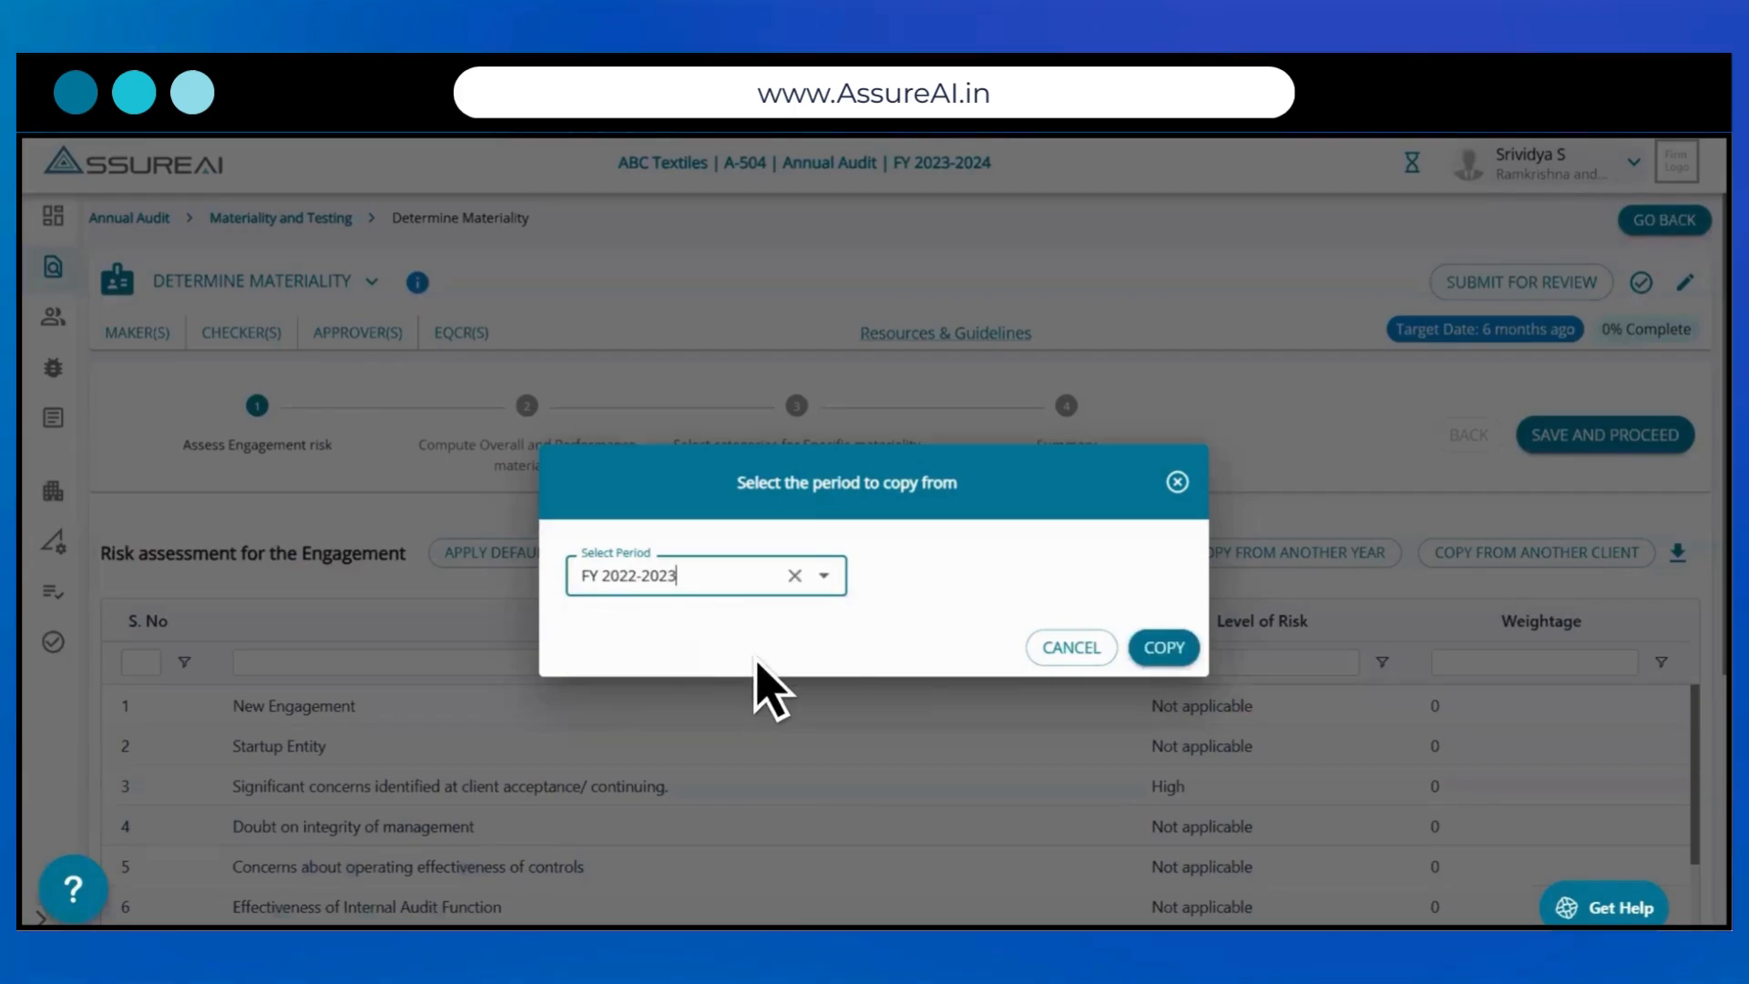
left_click(1166, 653)
left_click(1084, 658)
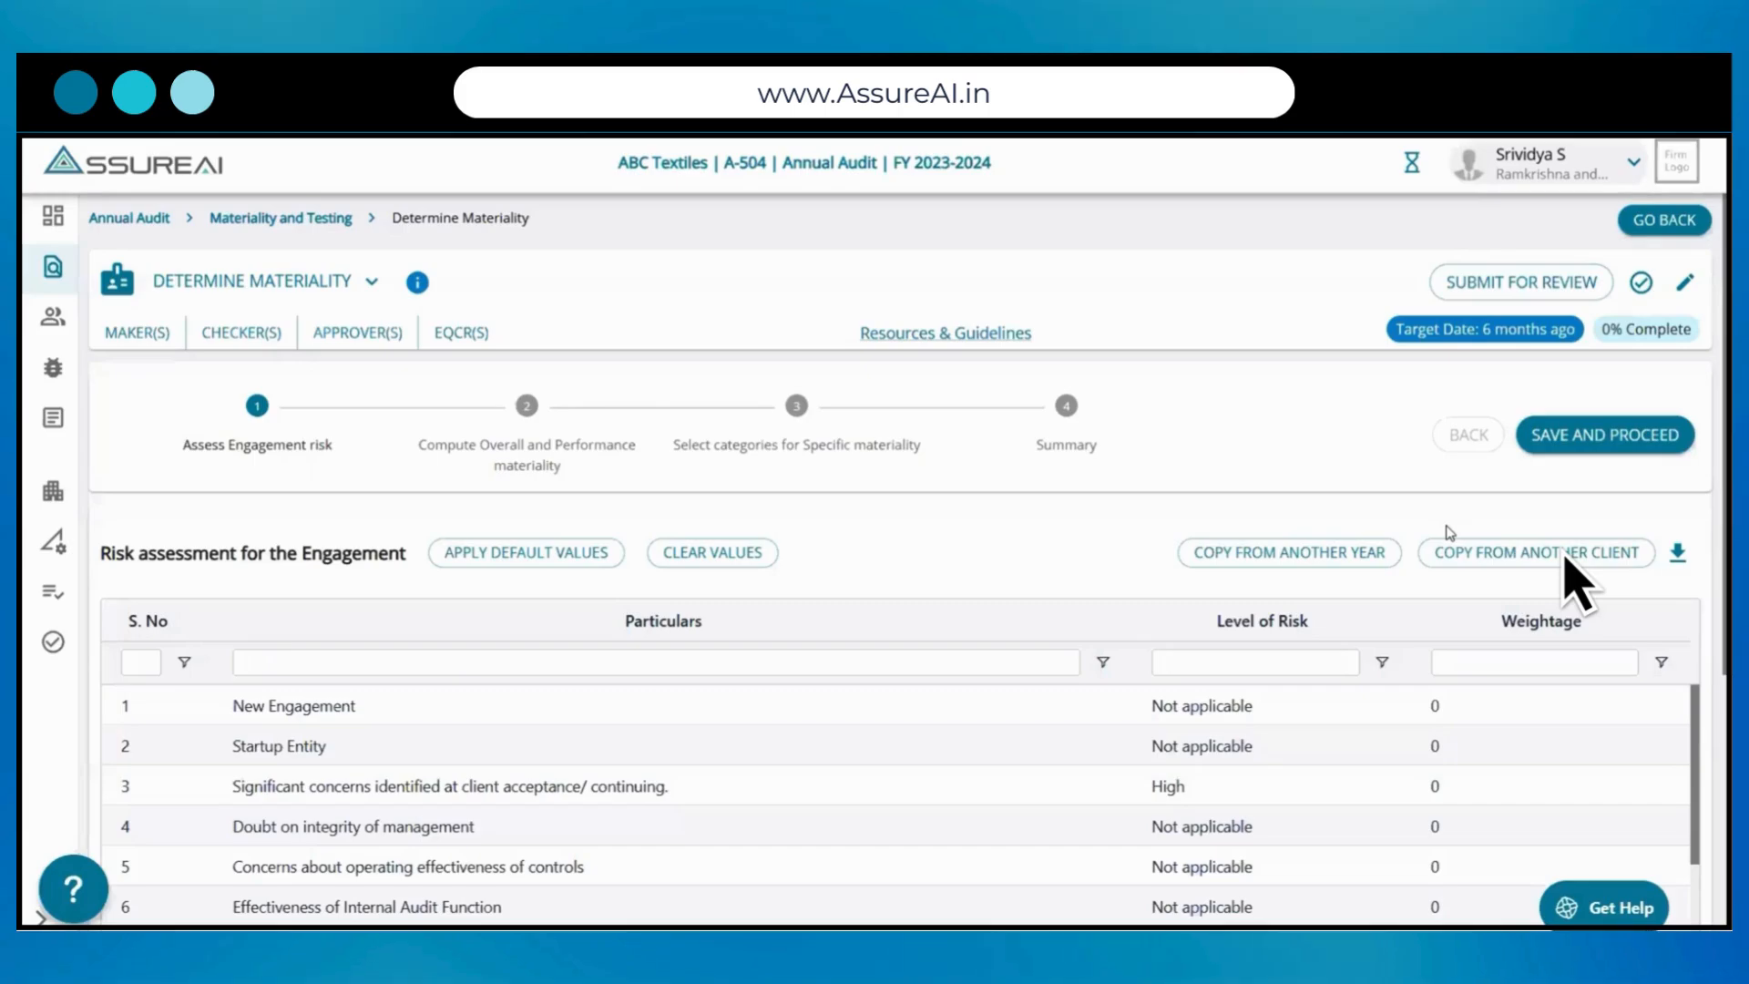
Step: Copy the risk assessment from client XYZ EXPORTS PRIVATE LIMITED for FY 2021-2022 and save it to proceed to the materiality computation
left_click(1565, 557)
left_click(831, 583)
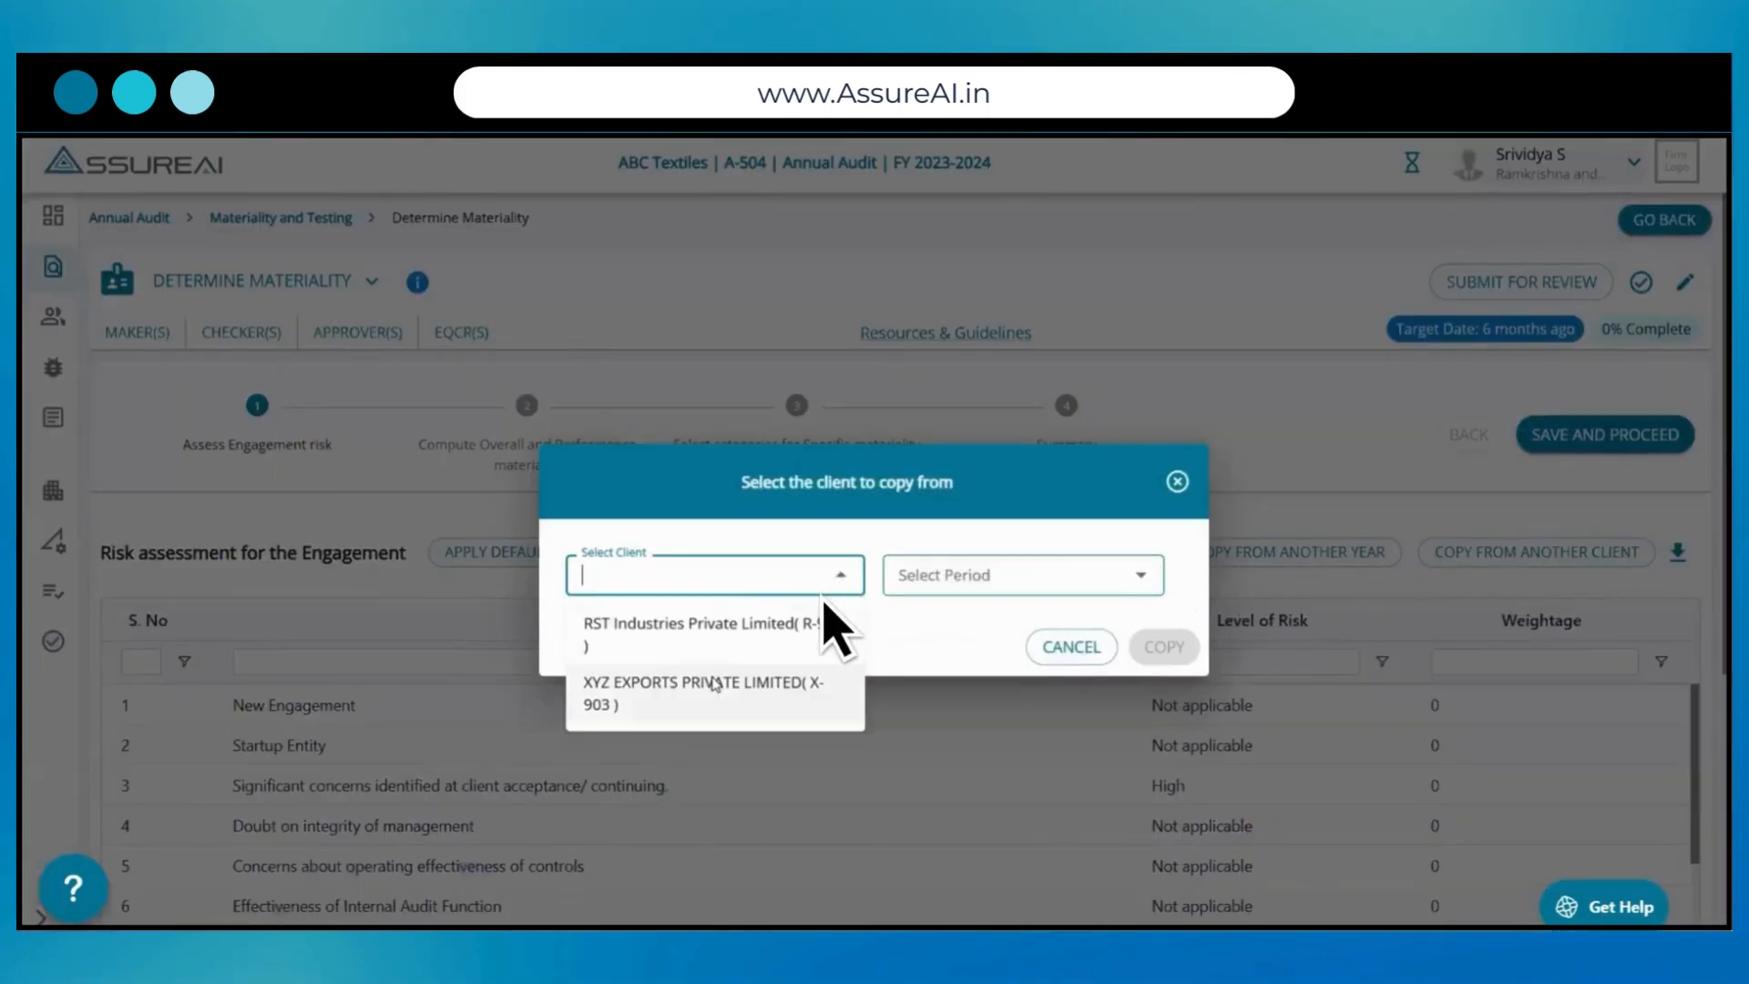
left_click(772, 685)
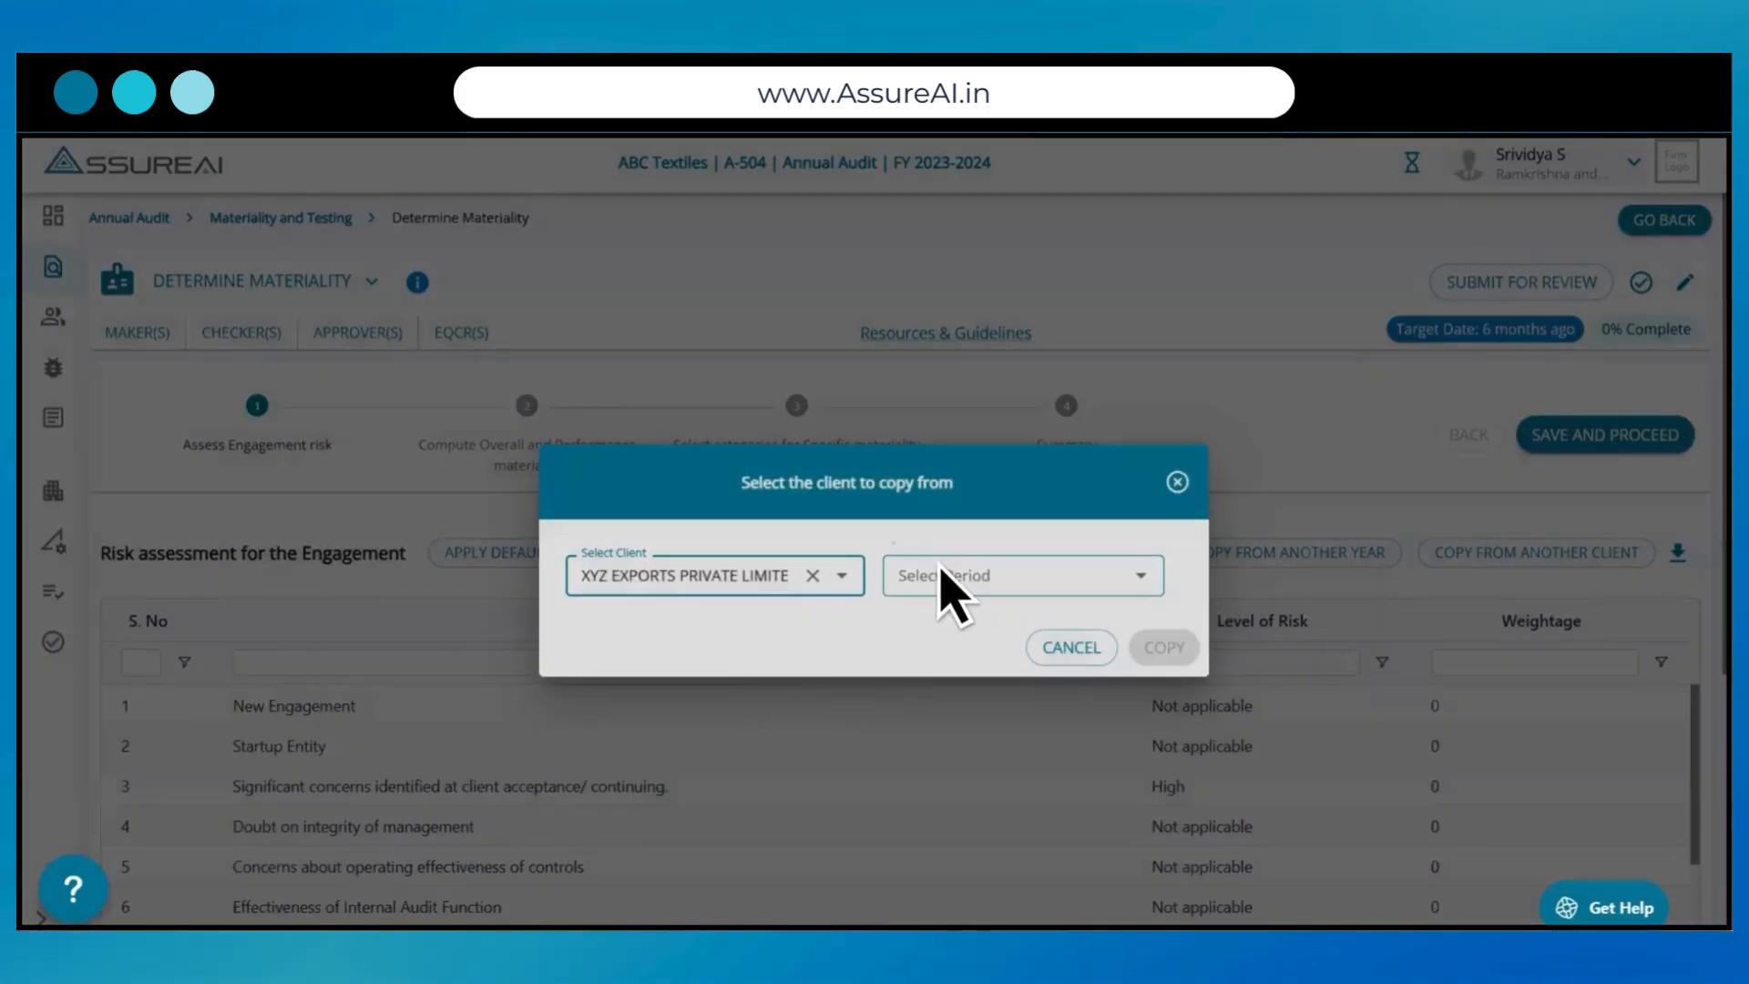
left_click(944, 583)
left_click(948, 624)
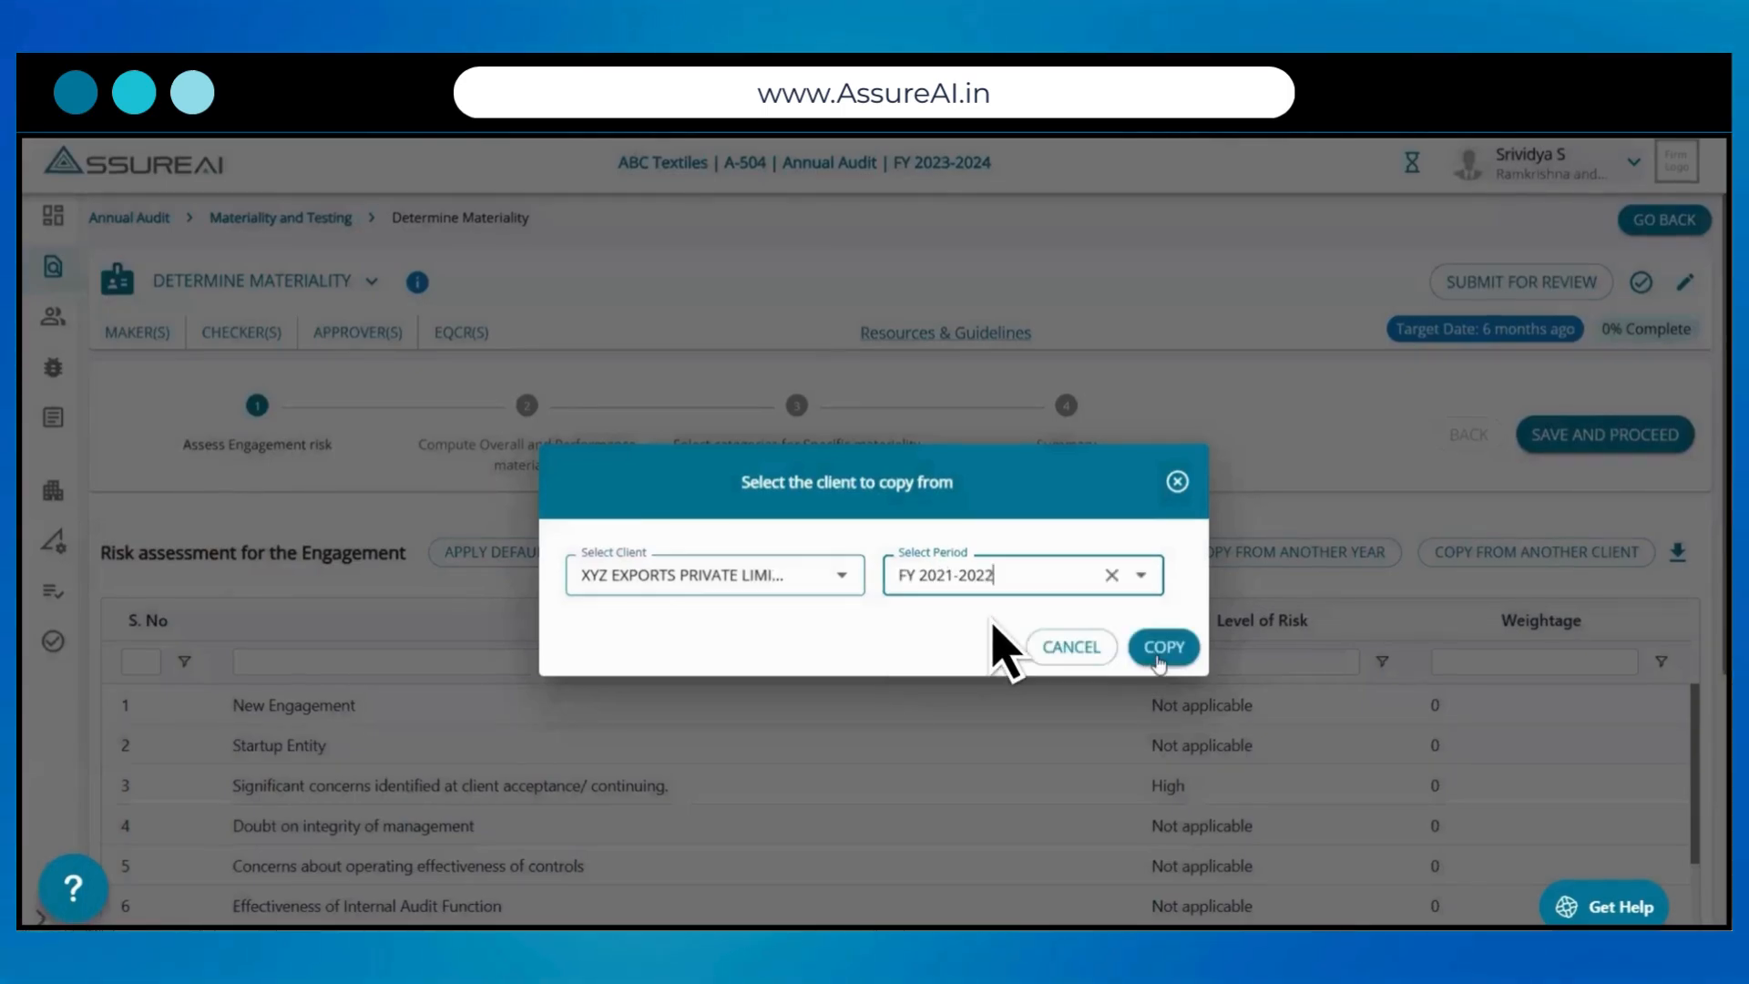
left_click(1160, 648)
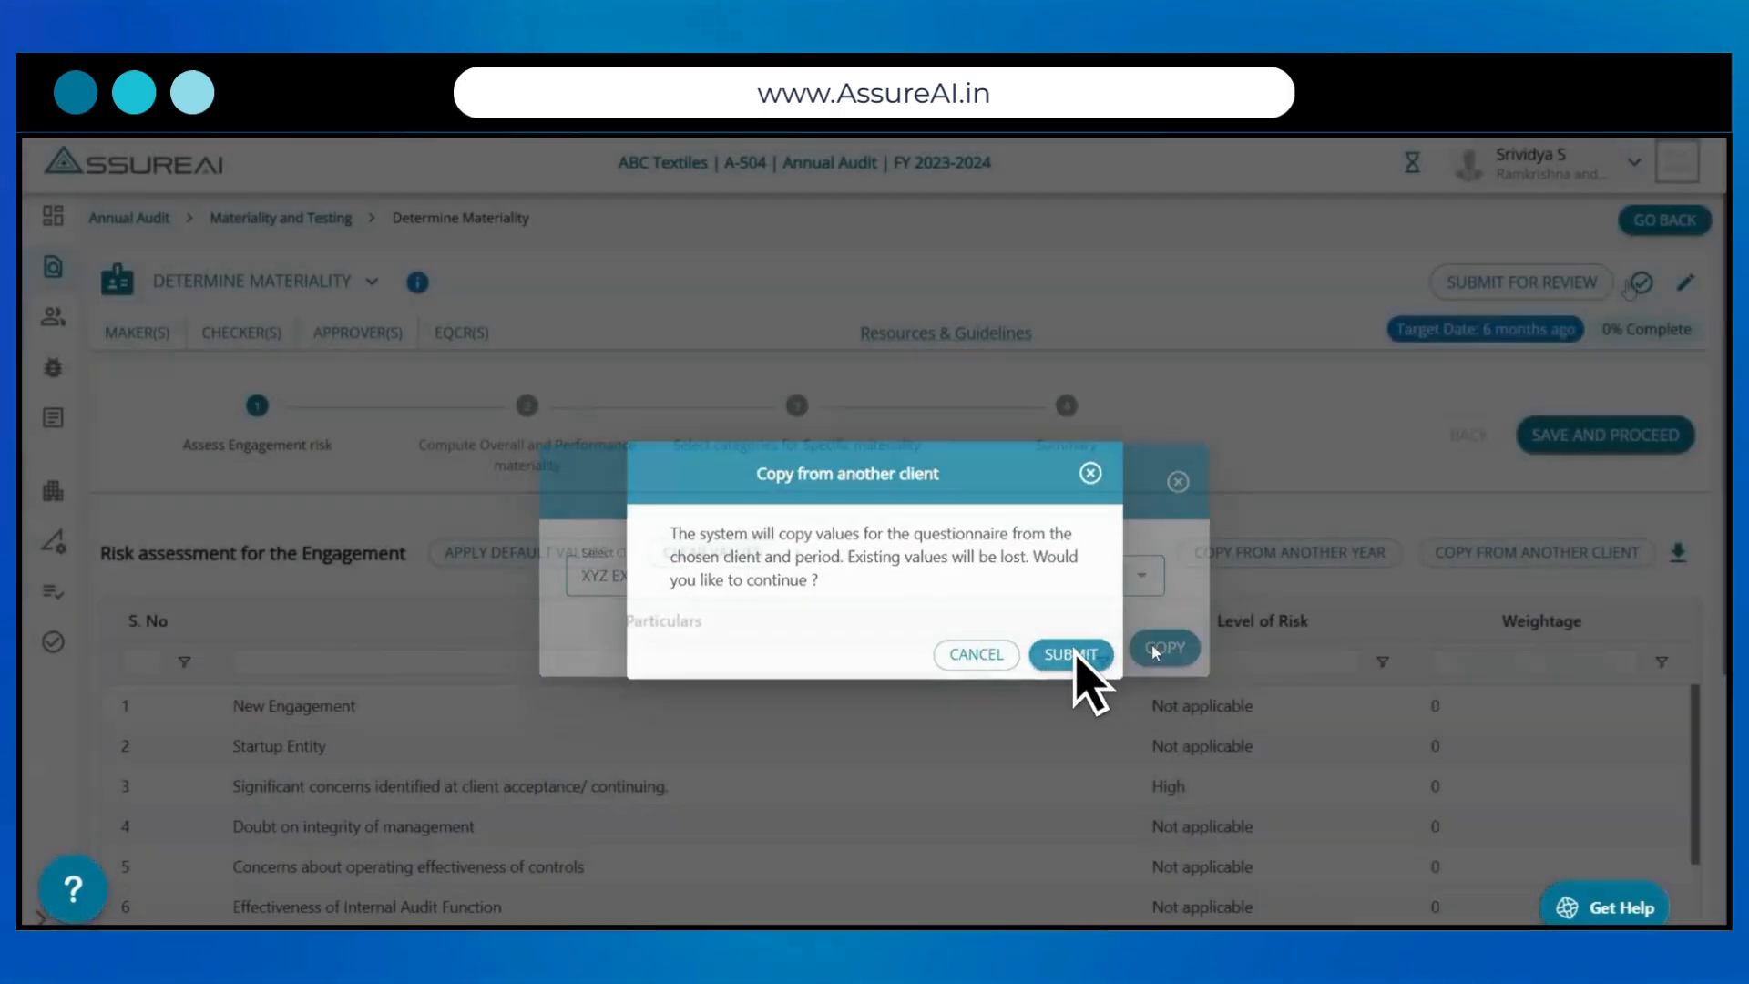
left_click(1071, 655)
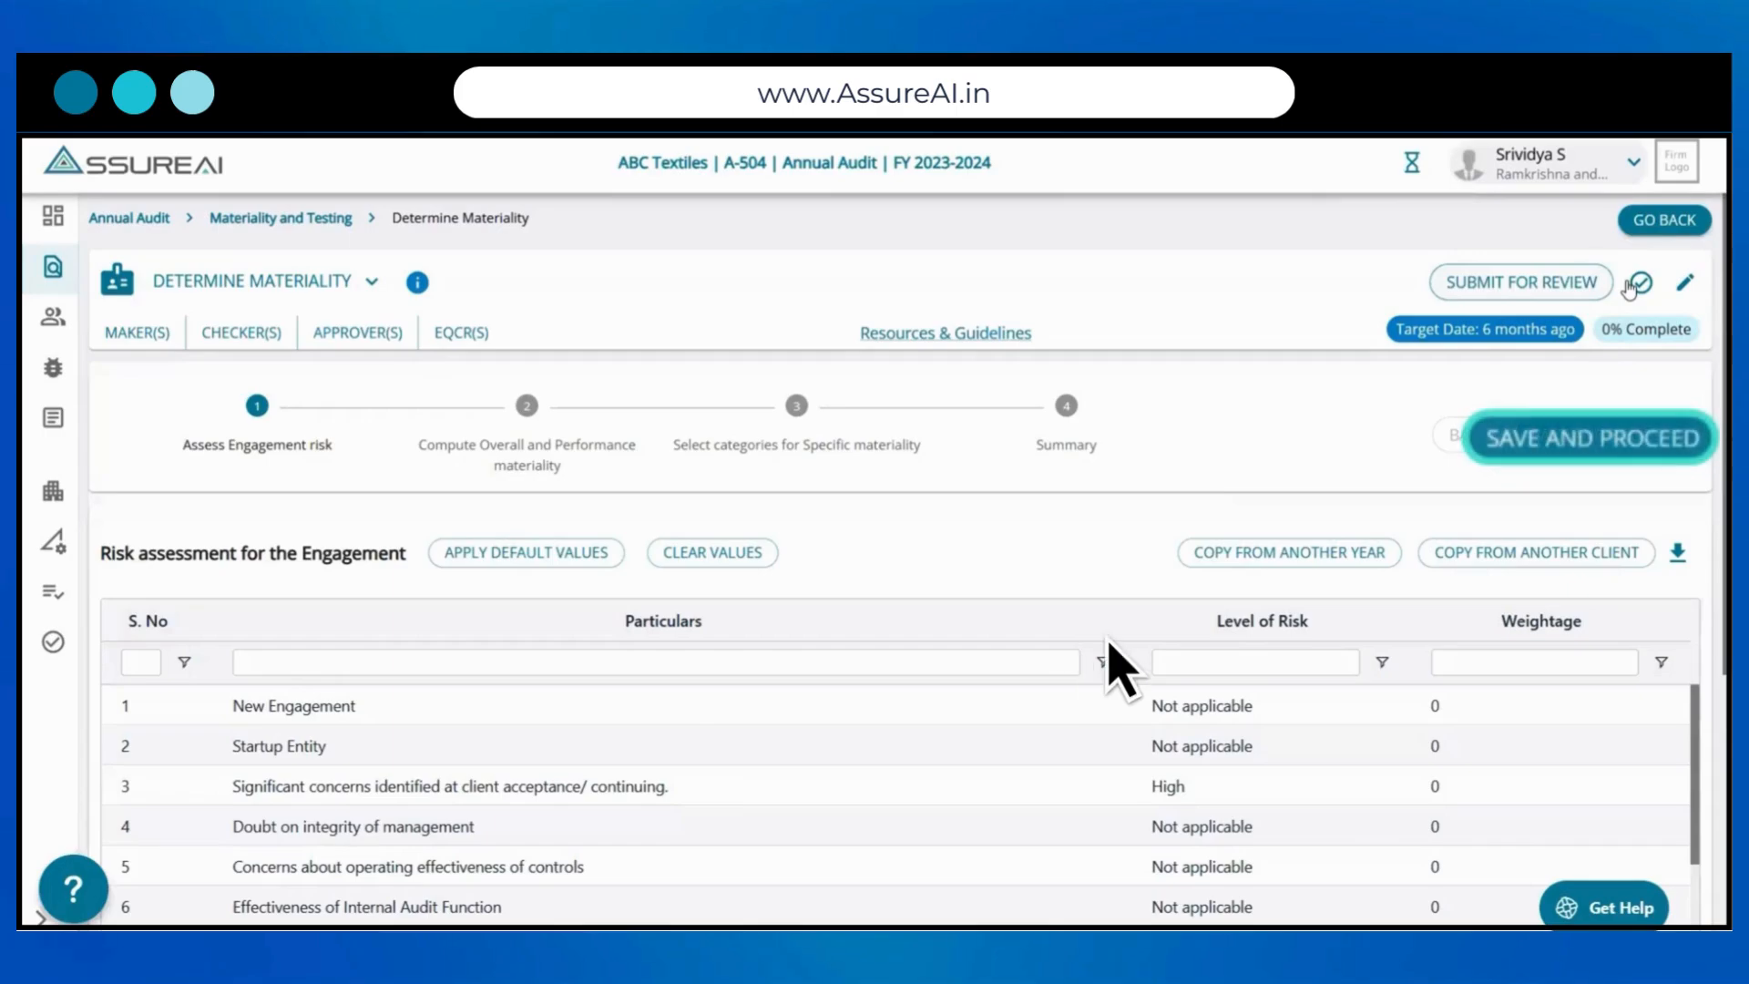
left_click(1579, 448)
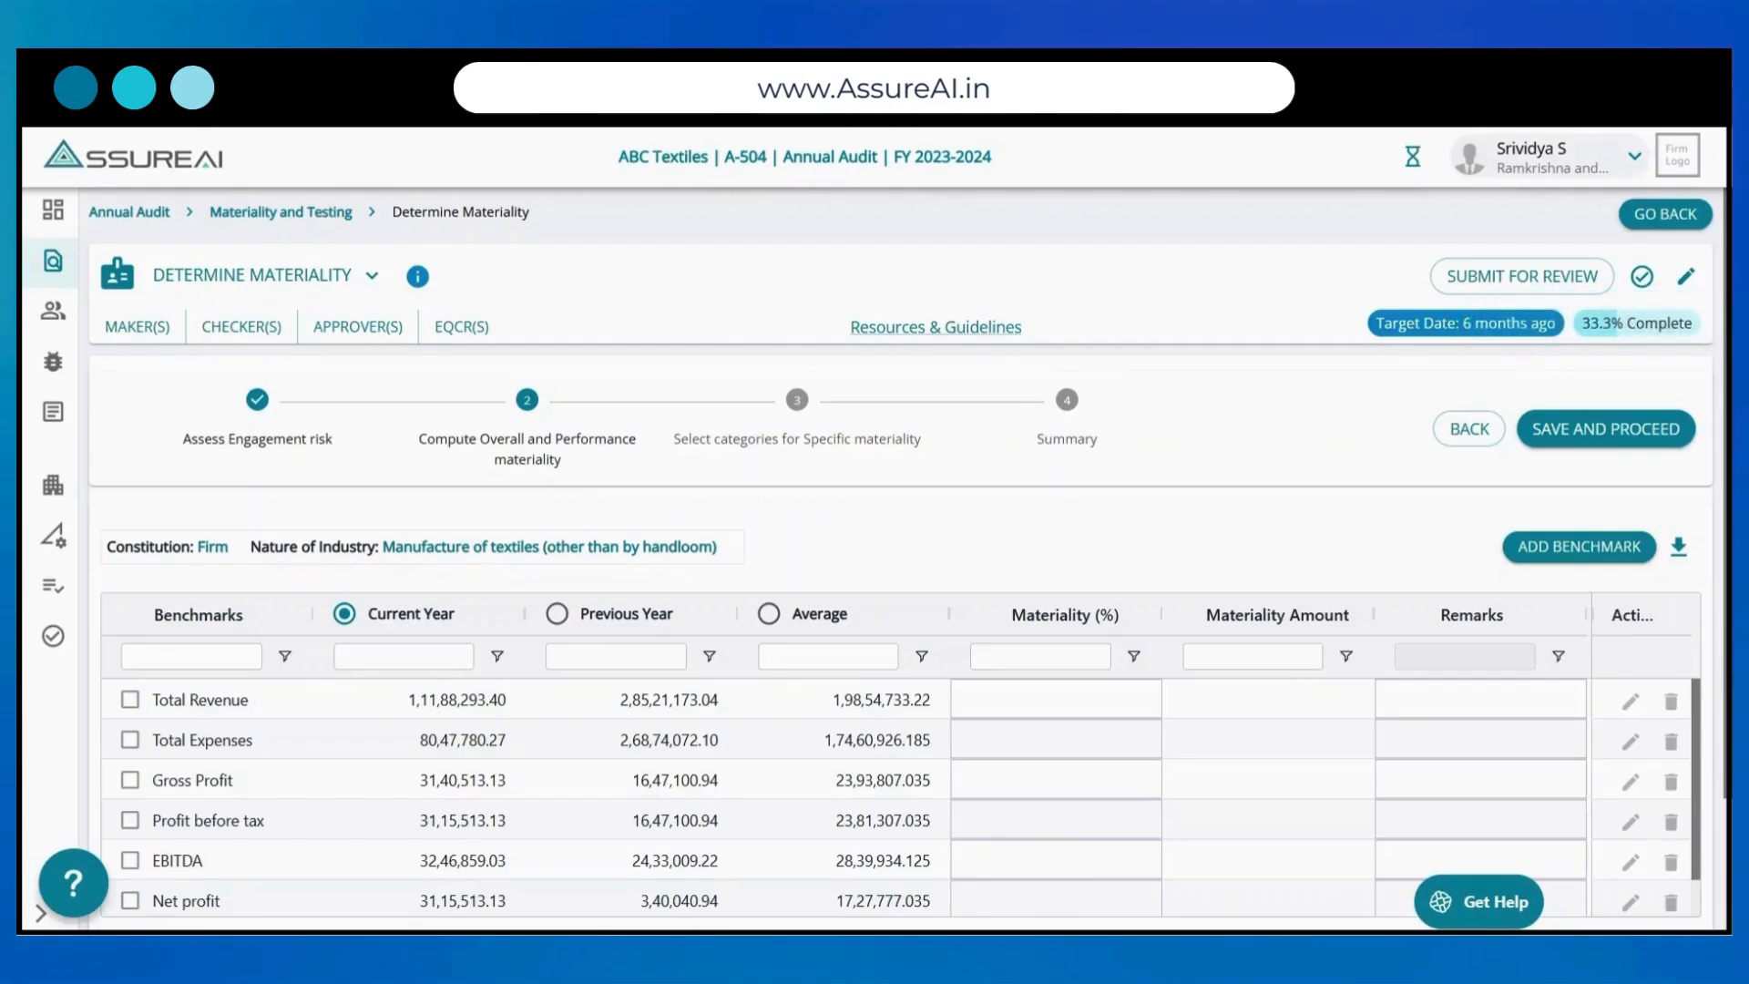
Step: Base the benchmarks on Average values and select Total Expenses with a materiality of 0.75%
scroll(902, 557, "down", 2)
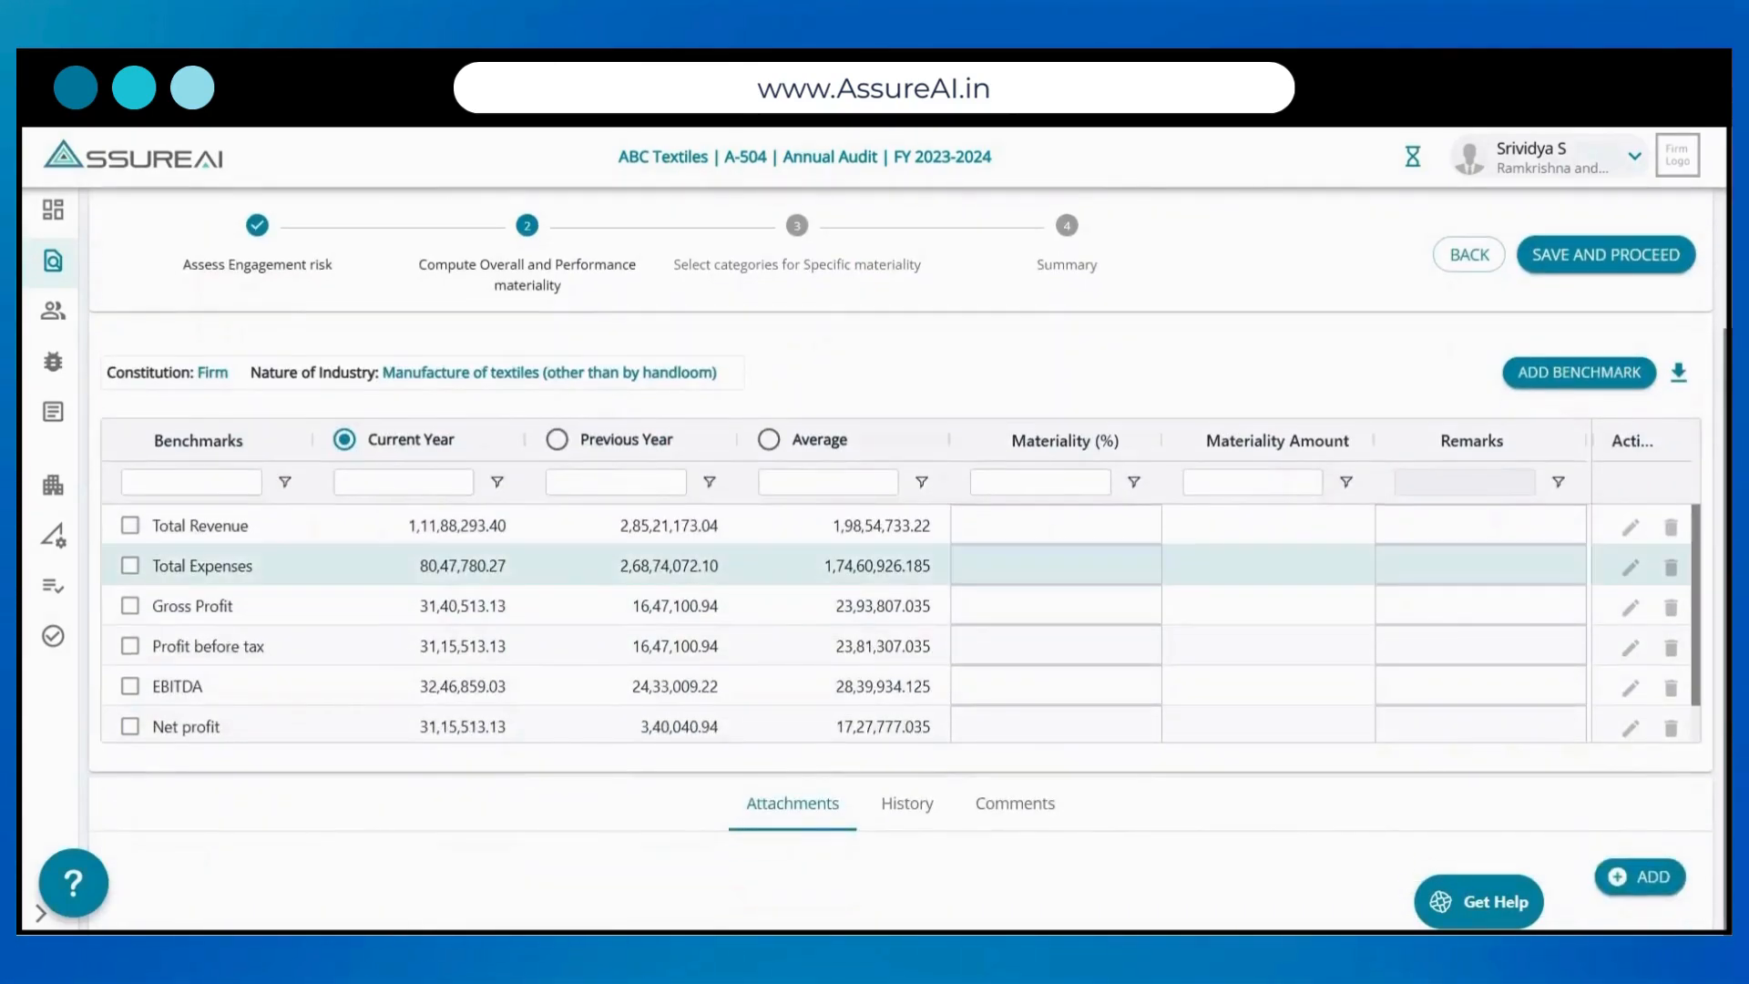
scroll(902, 537, "down", 1)
scroll(901, 619, "down", 1)
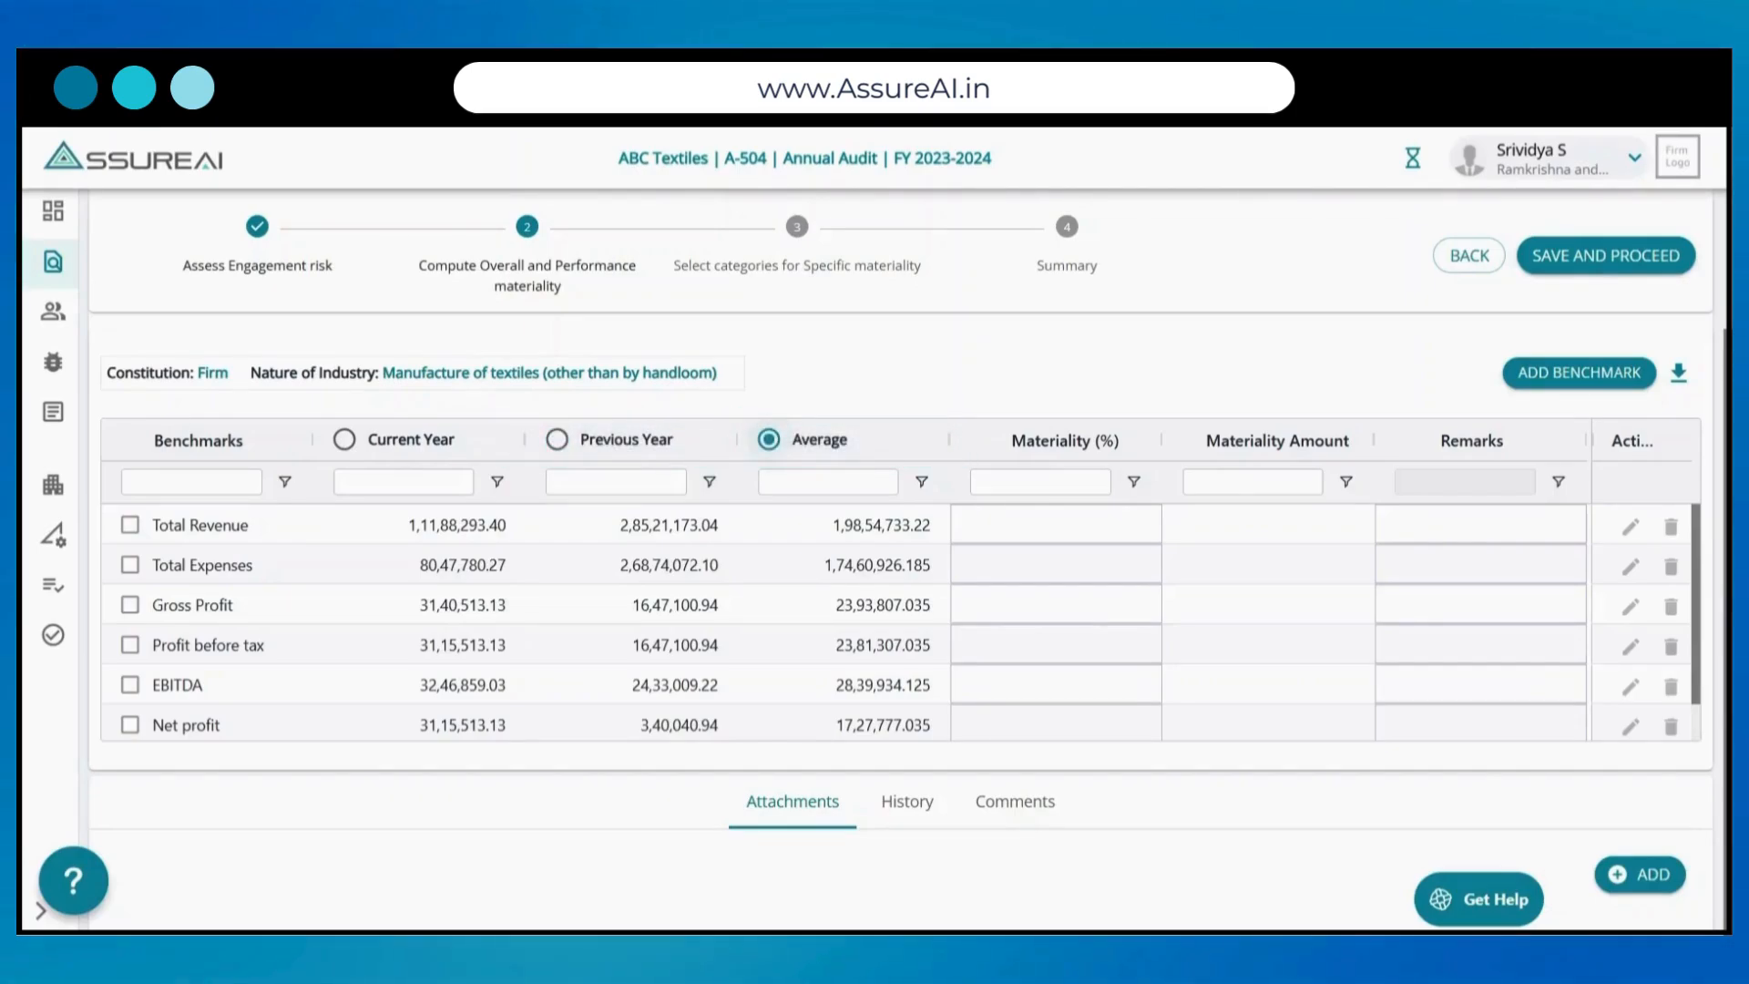
left_click(130, 564)
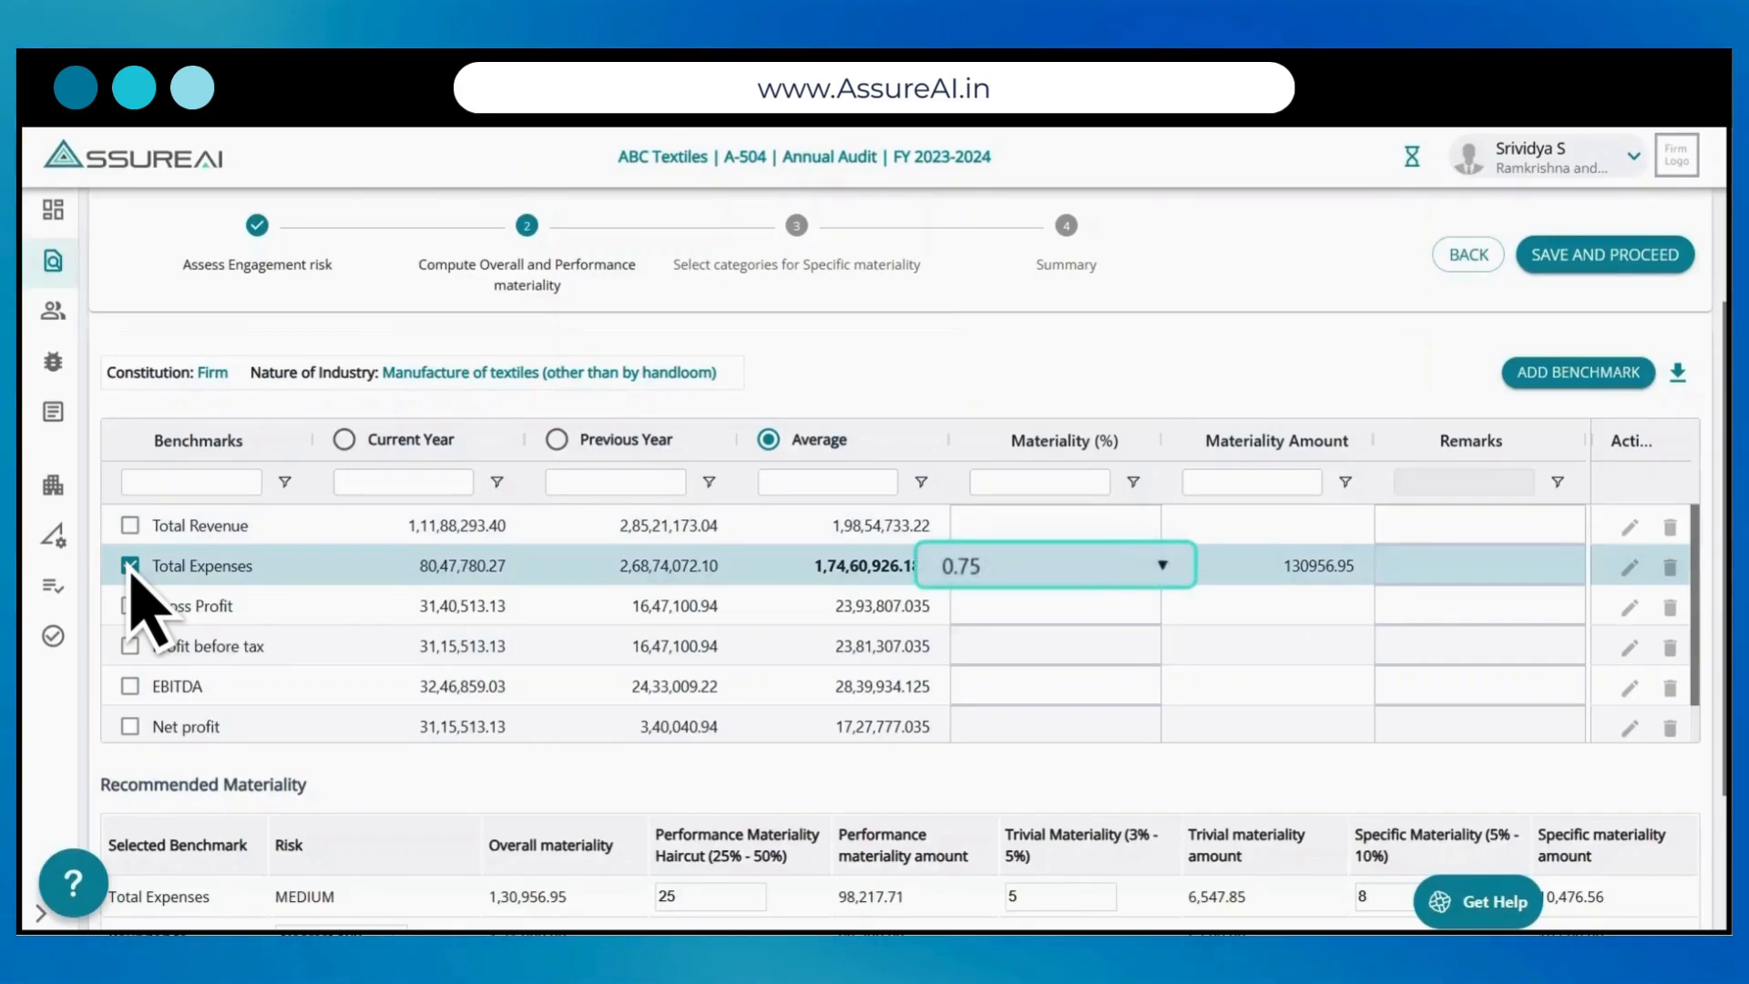
left_click(1152, 567)
left_click(1153, 567)
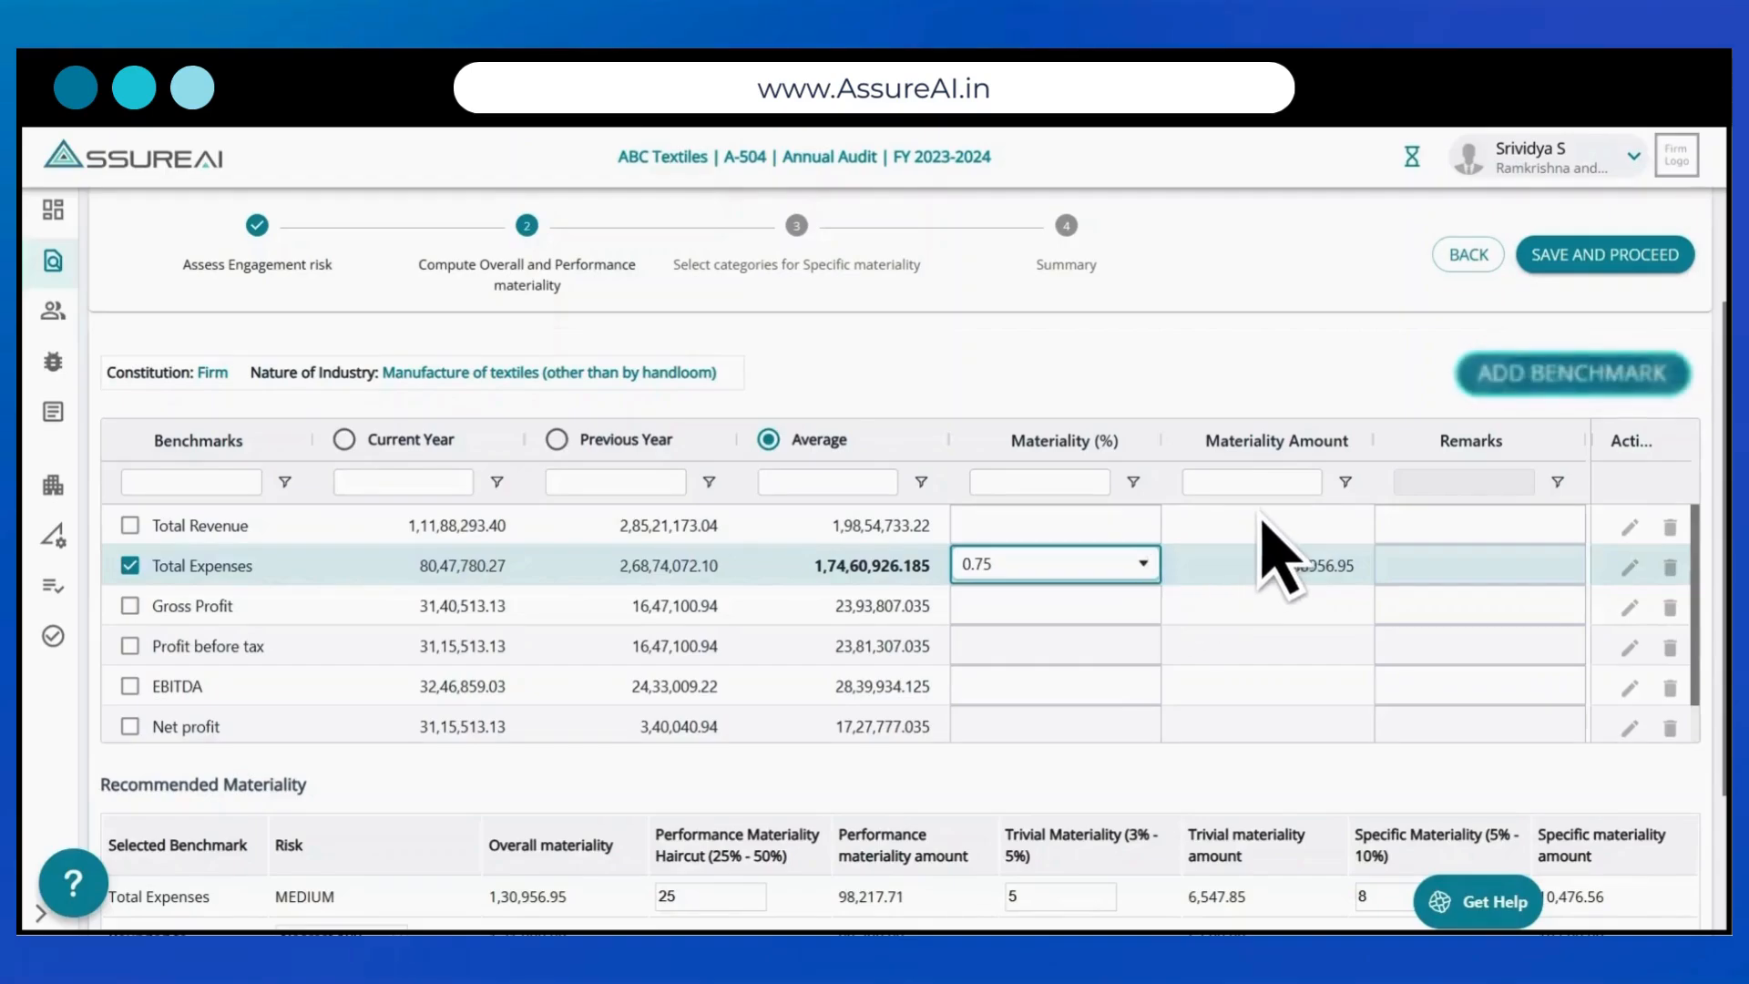
Step: Add a benchmark named Total Debt with 1% materiality and a current period value of 100000
left_click(1594, 371)
type("Total Debt")
key("Tab")
key("Tab")
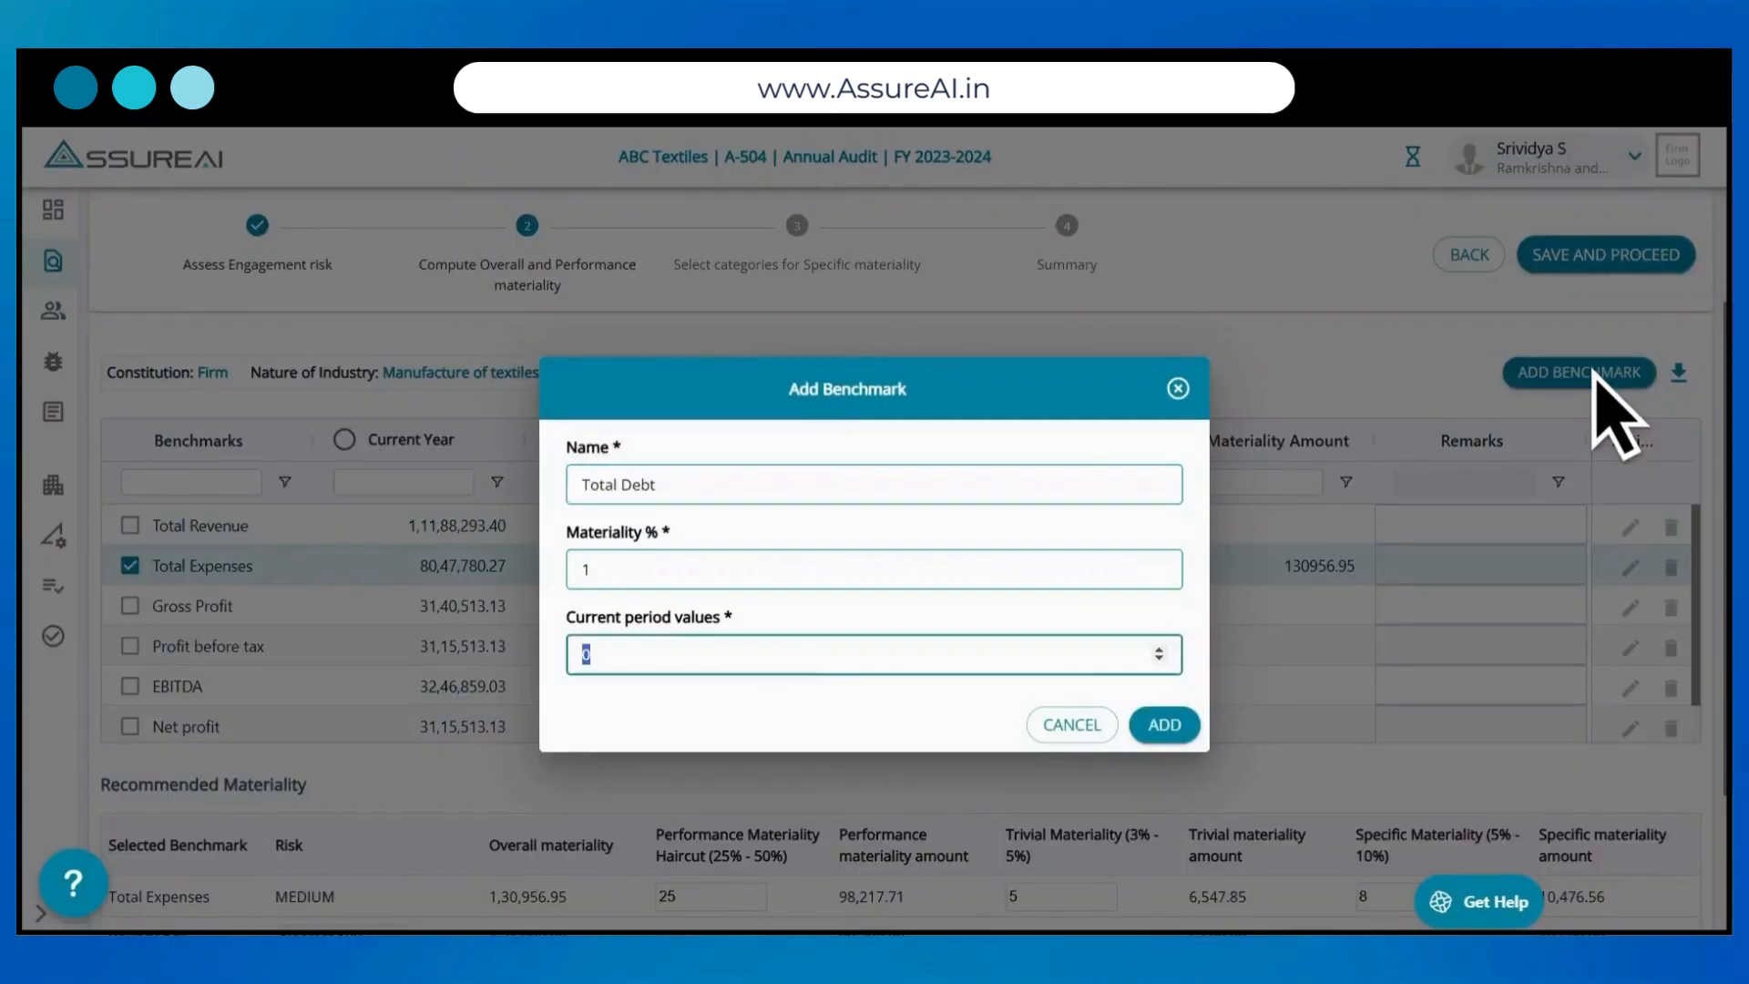
type("100000")
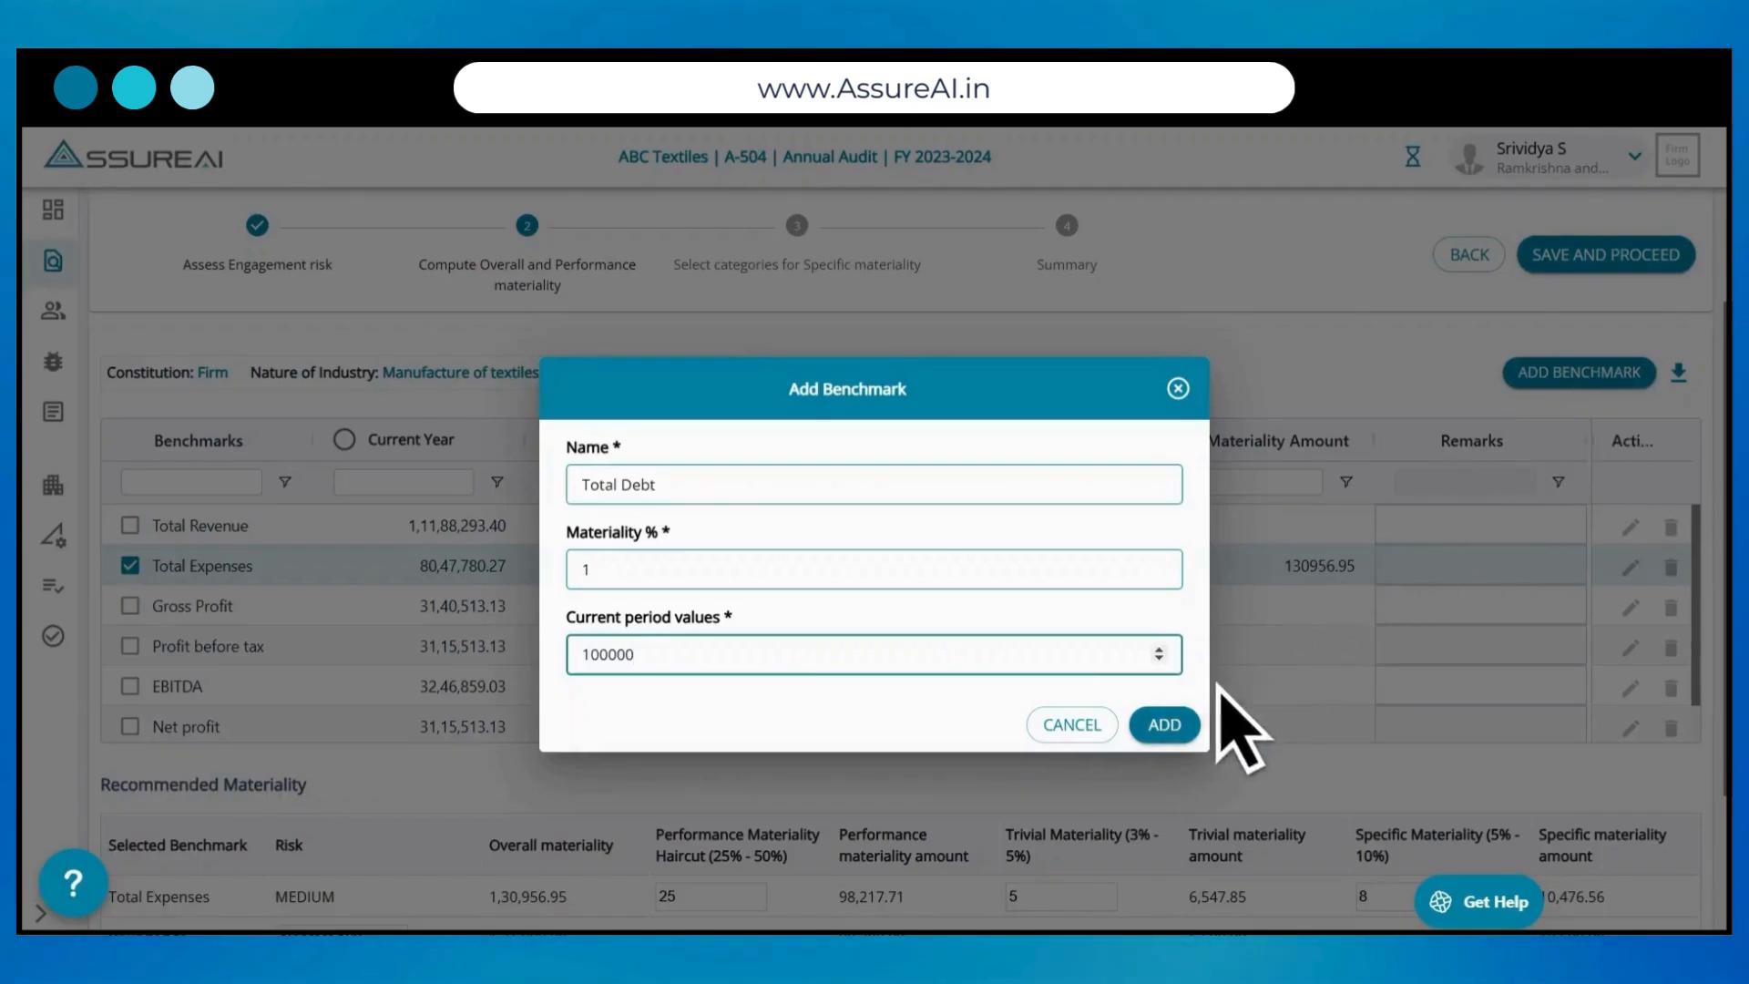
left_click(1168, 725)
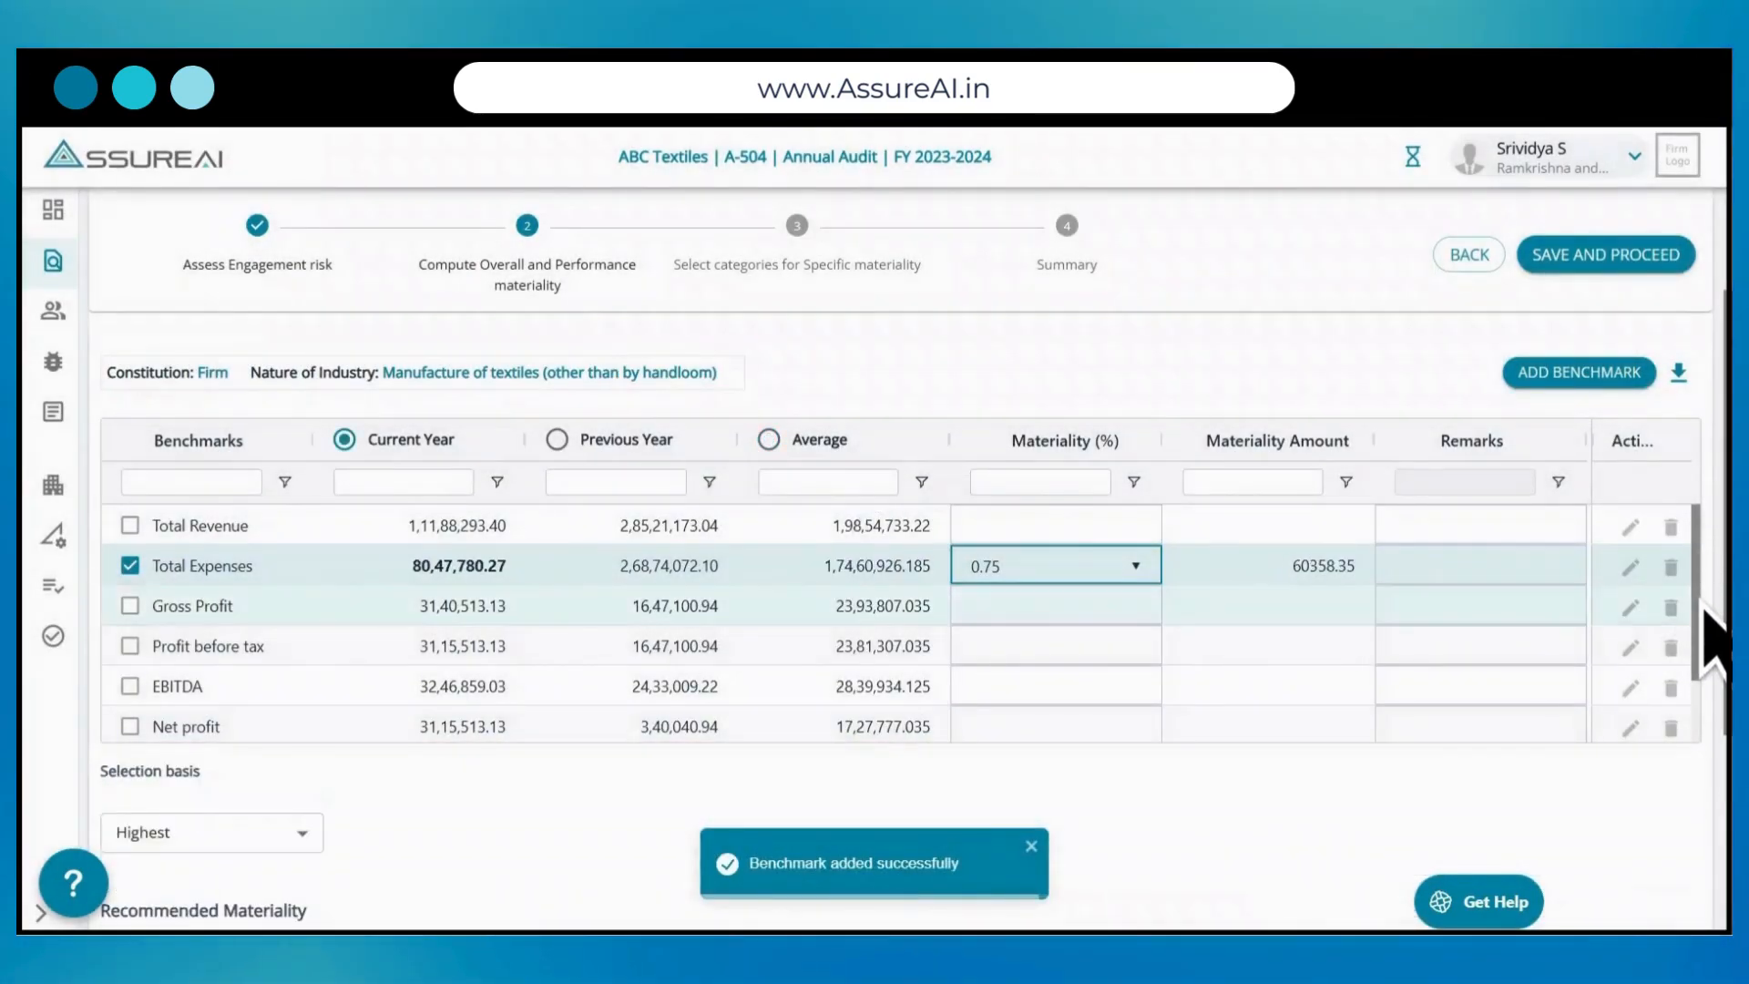
left_click_drag(1697, 598, 1700, 641)
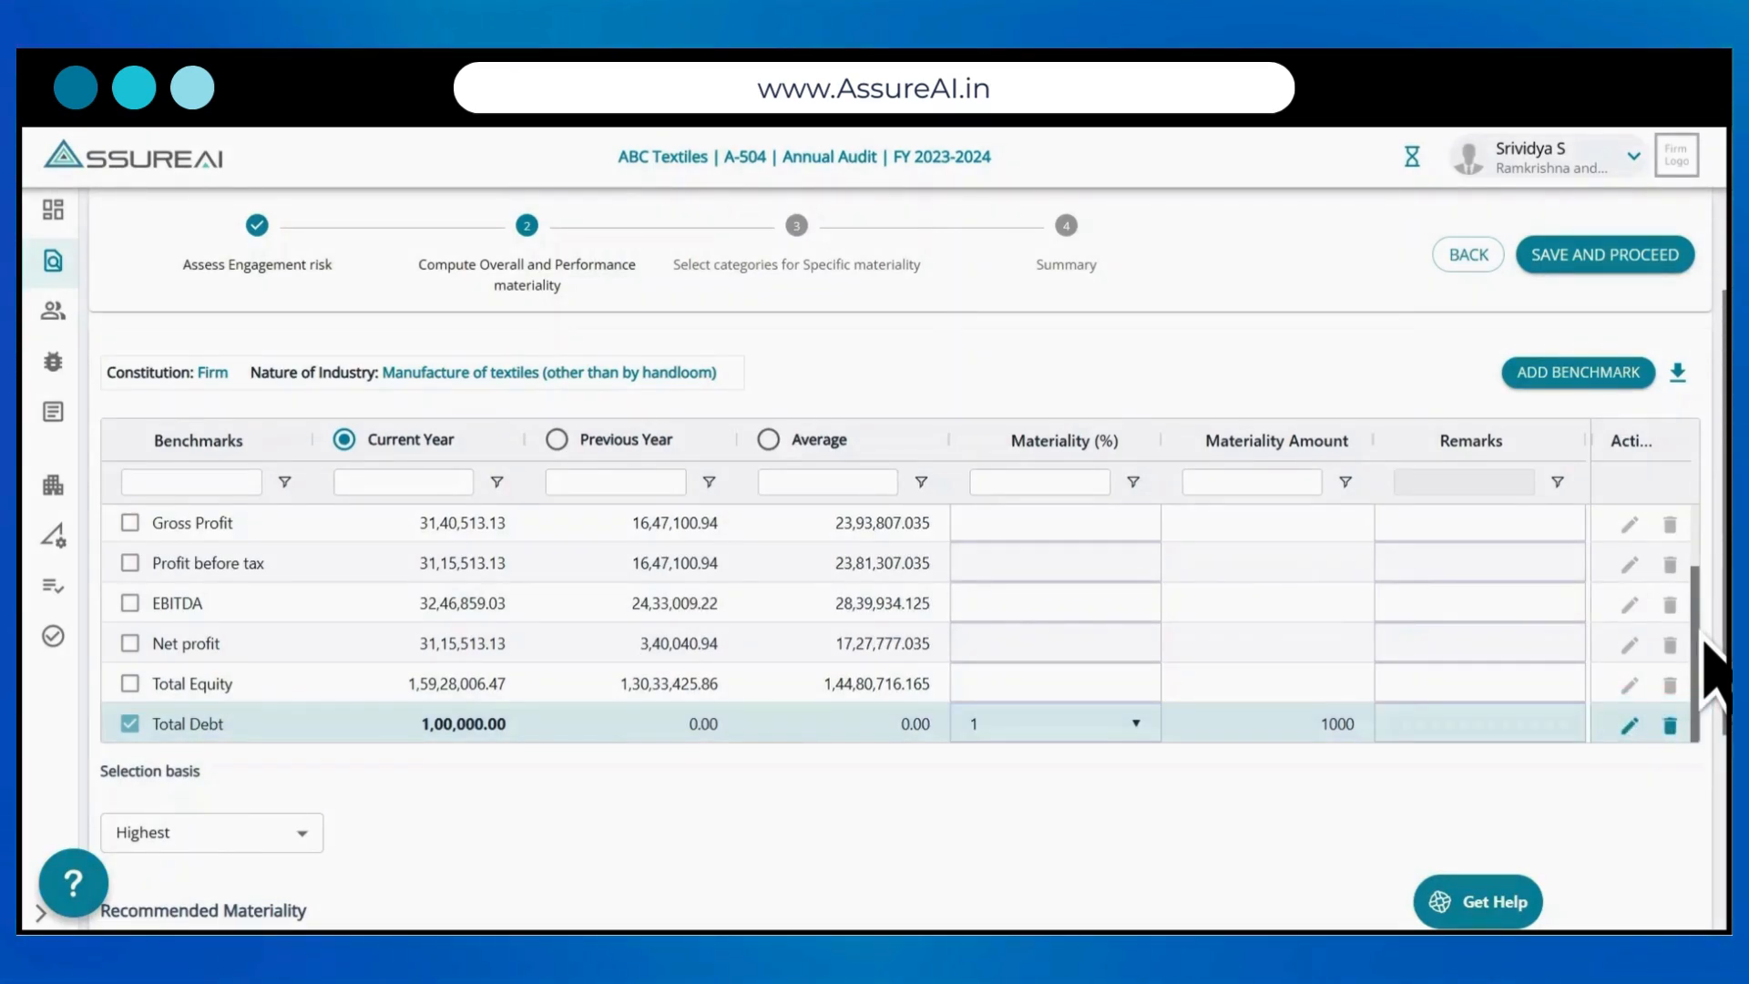
Step: Use Highest as the selection basis and set the performance materiality haircut to 29% and the trivial materiality to 4%
scroll(897, 558, "down", 3)
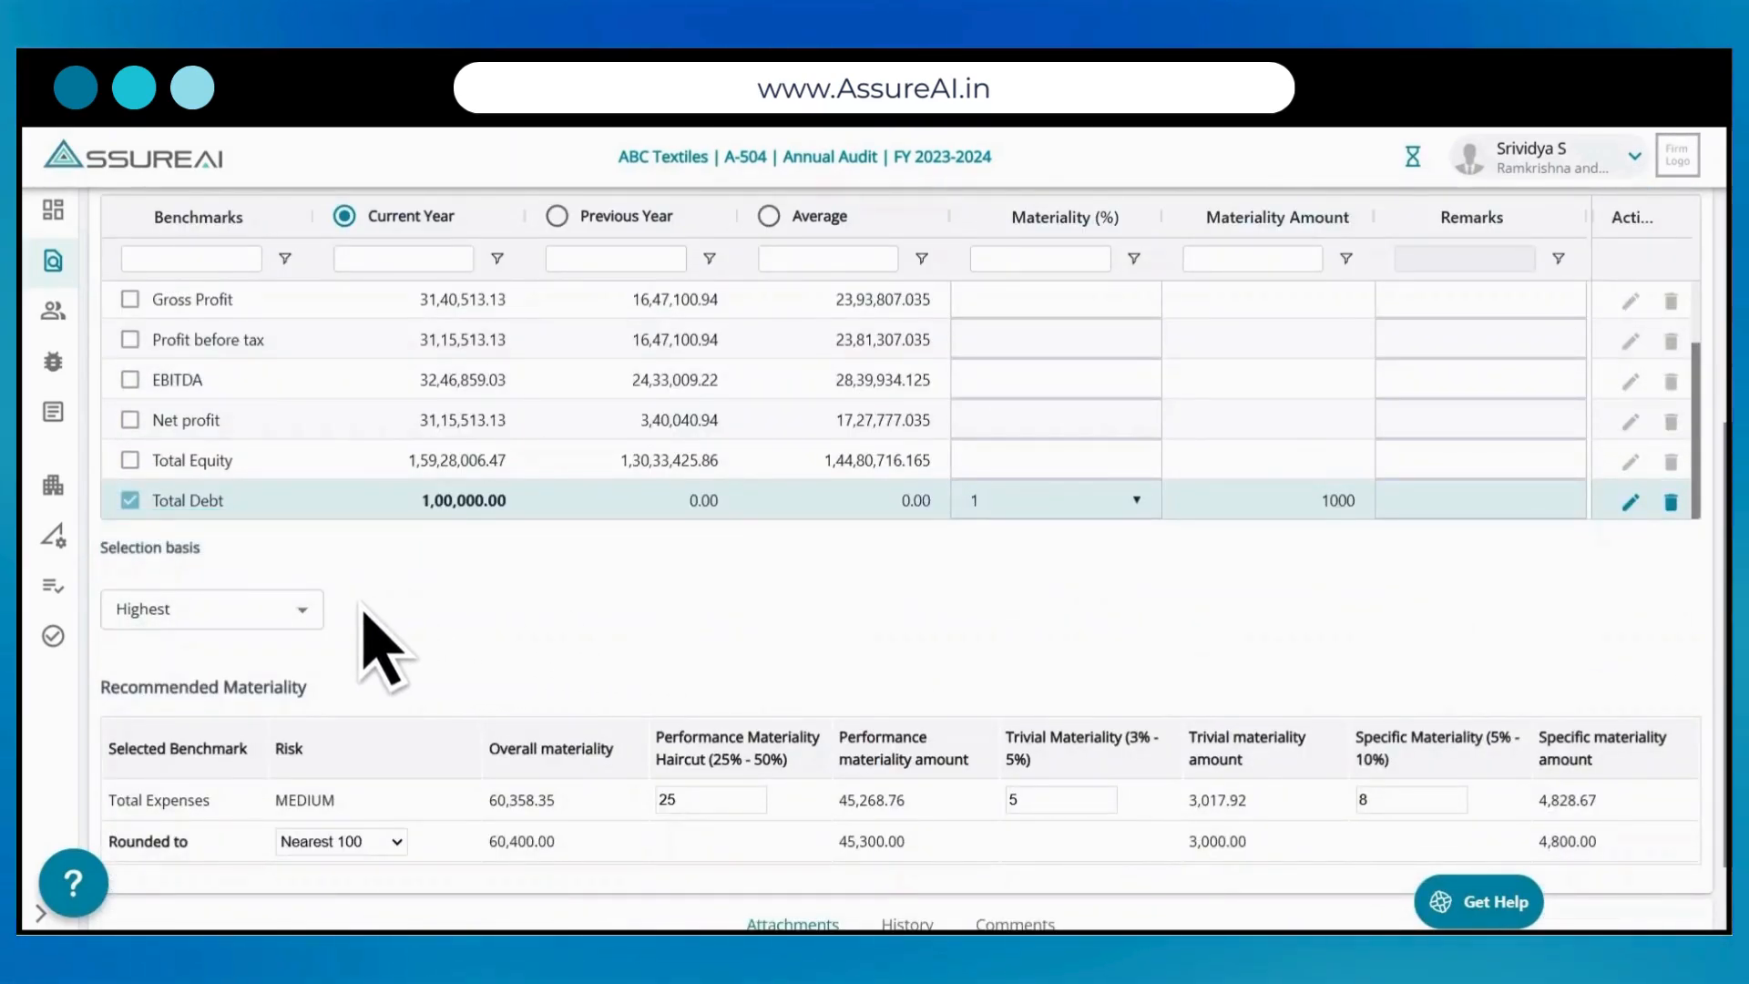
left_click(310, 614)
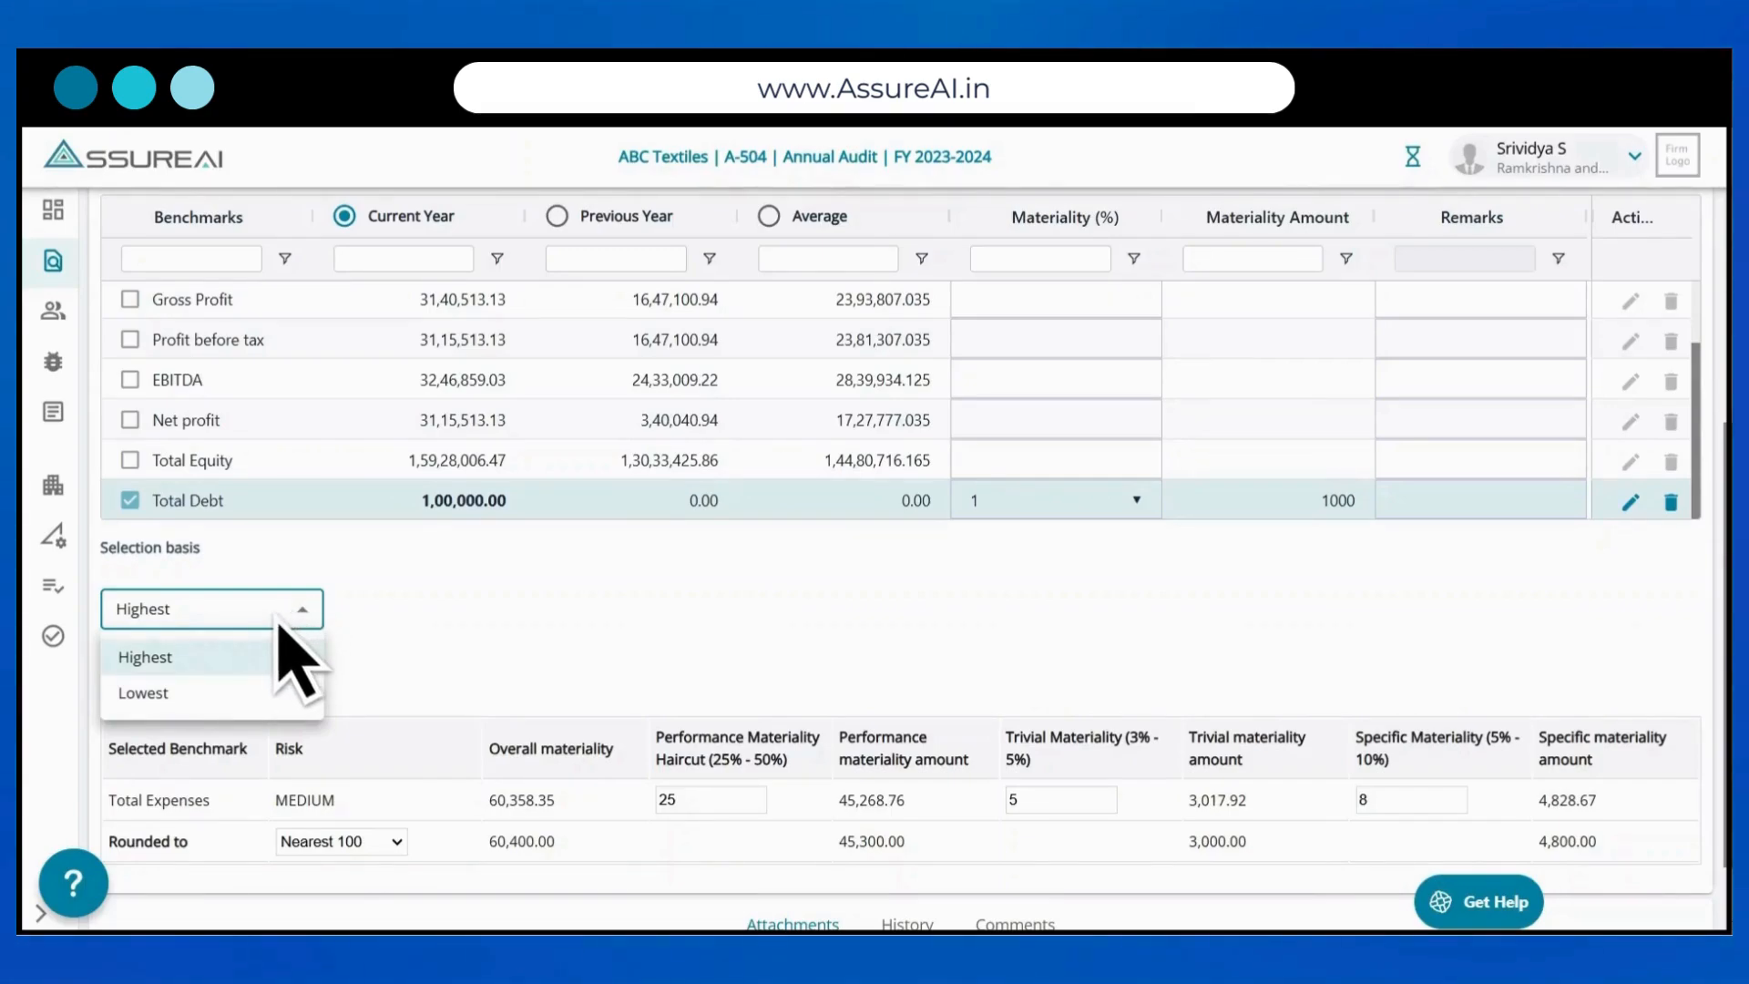
left_click(230, 656)
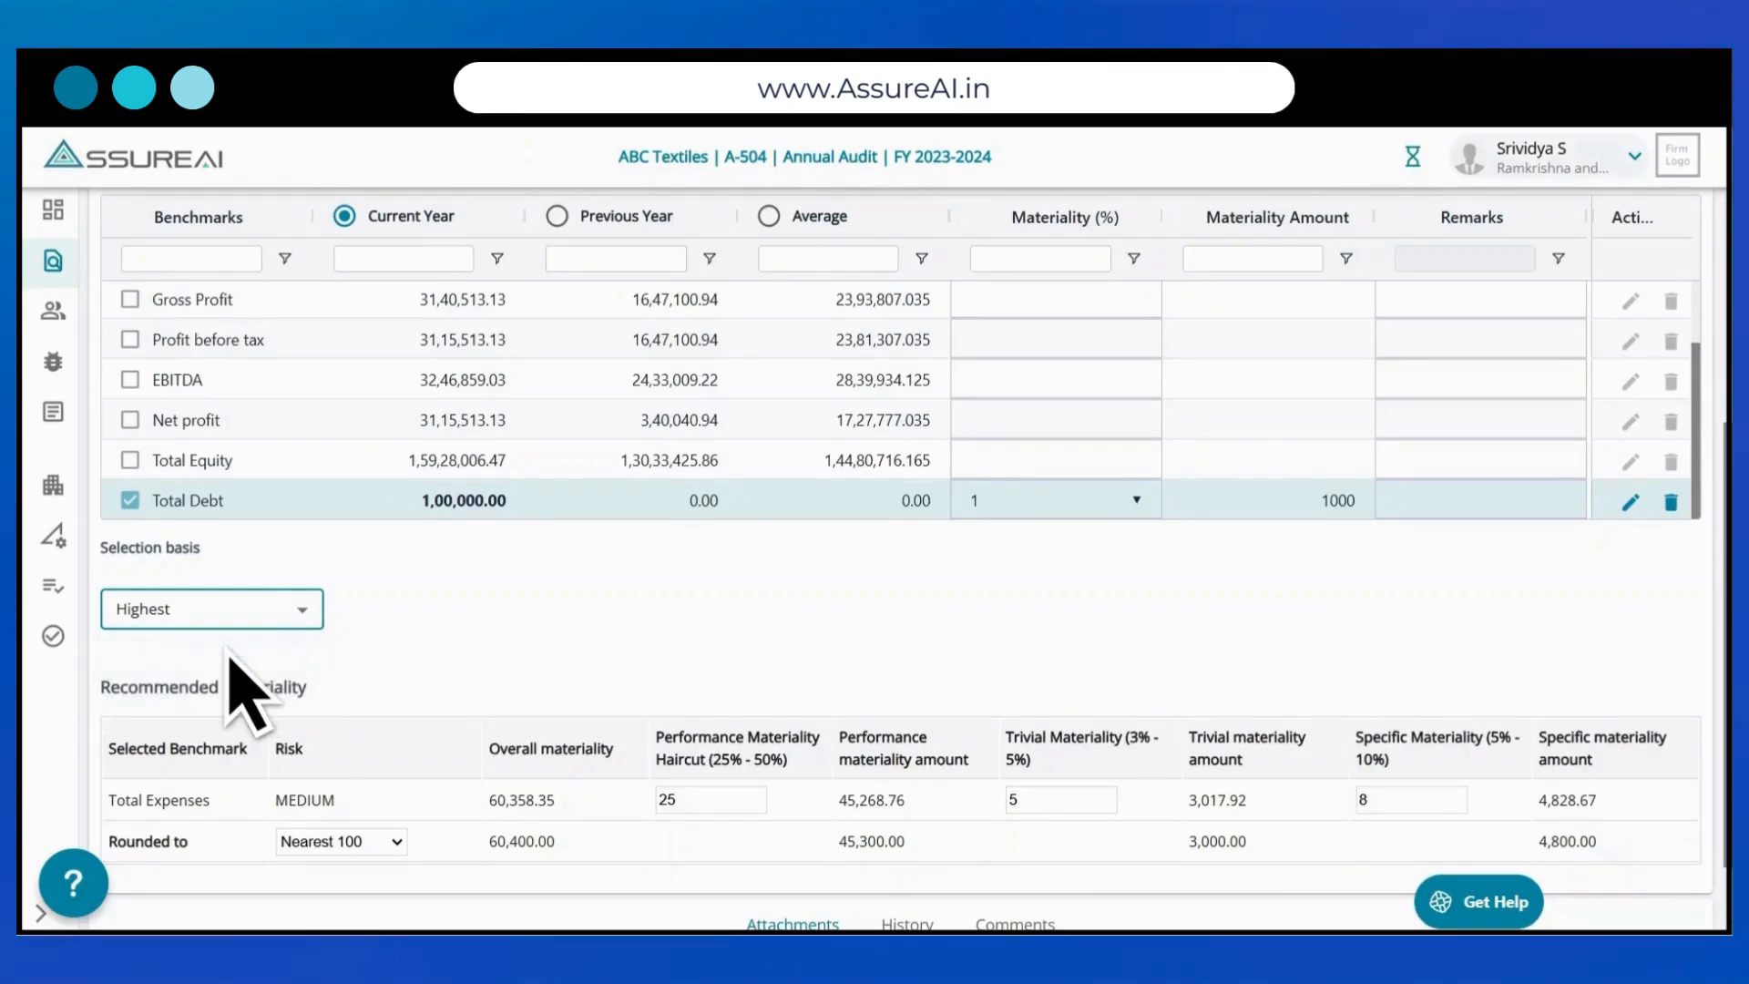
scroll(234, 688, "down", 2)
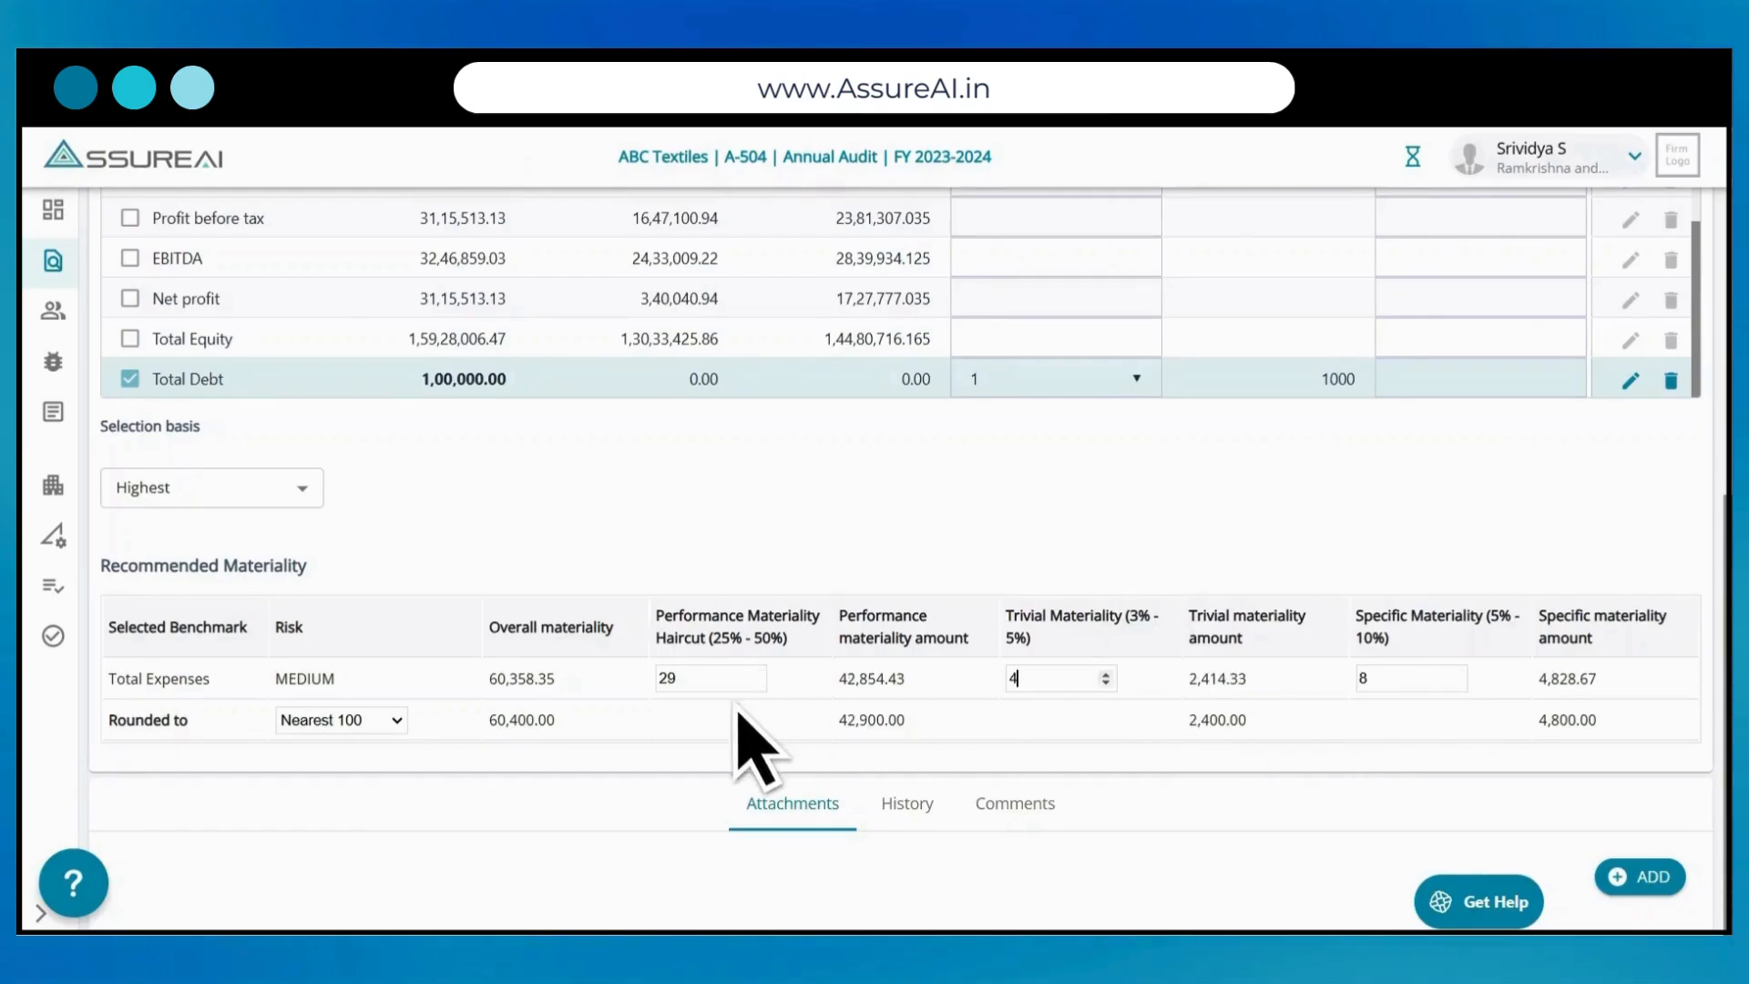
Step: Round the recommended materiality to Nearest 100 and save the computation to proceed to the specific materiality categories
left_click(397, 720)
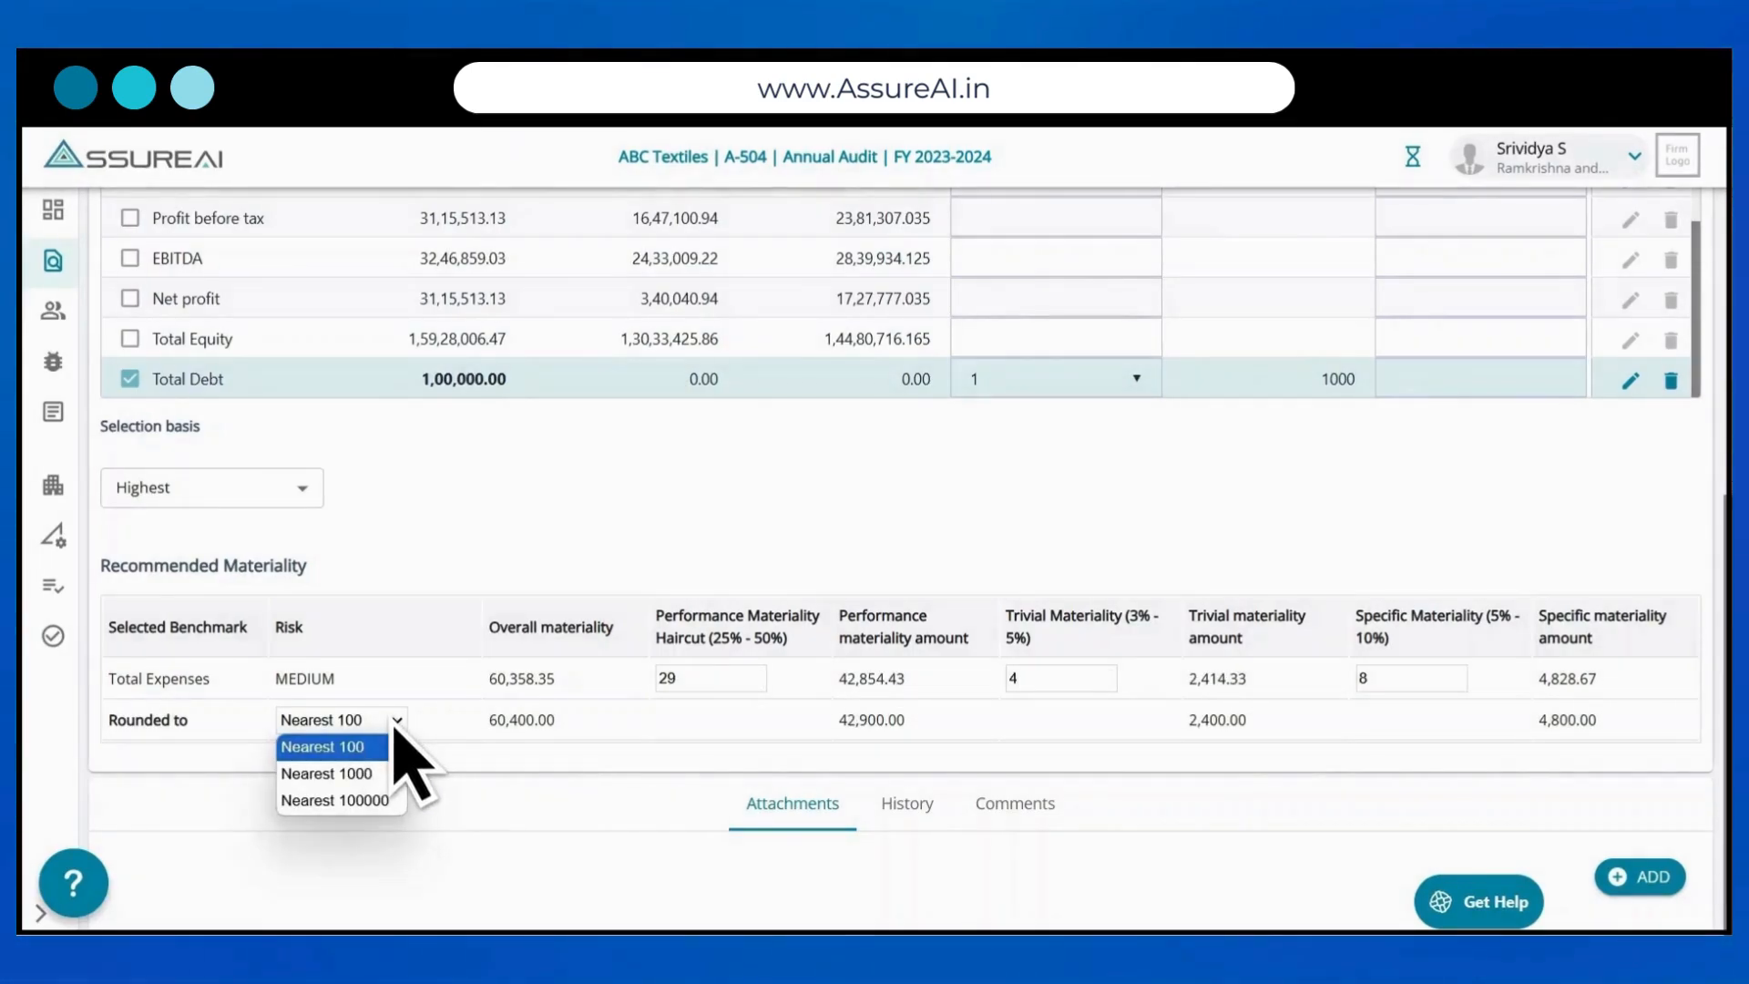
left_click(394, 727)
scroll(394, 727, "up", 10)
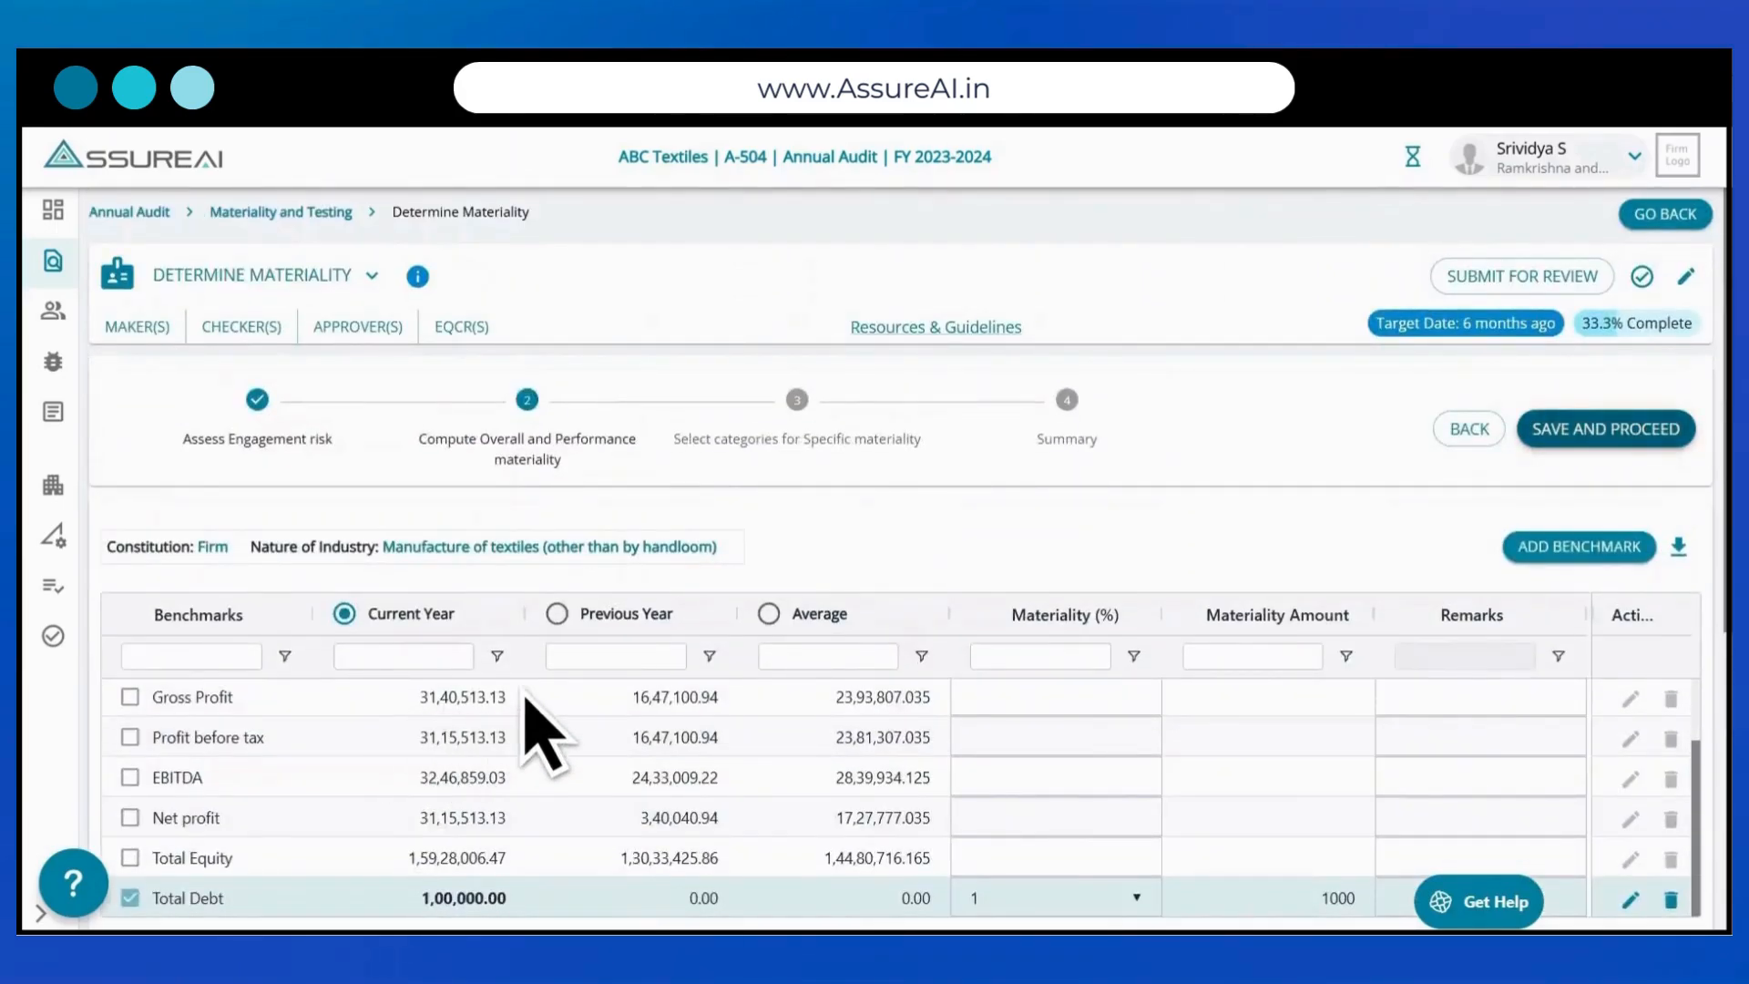
left_click(1630, 443)
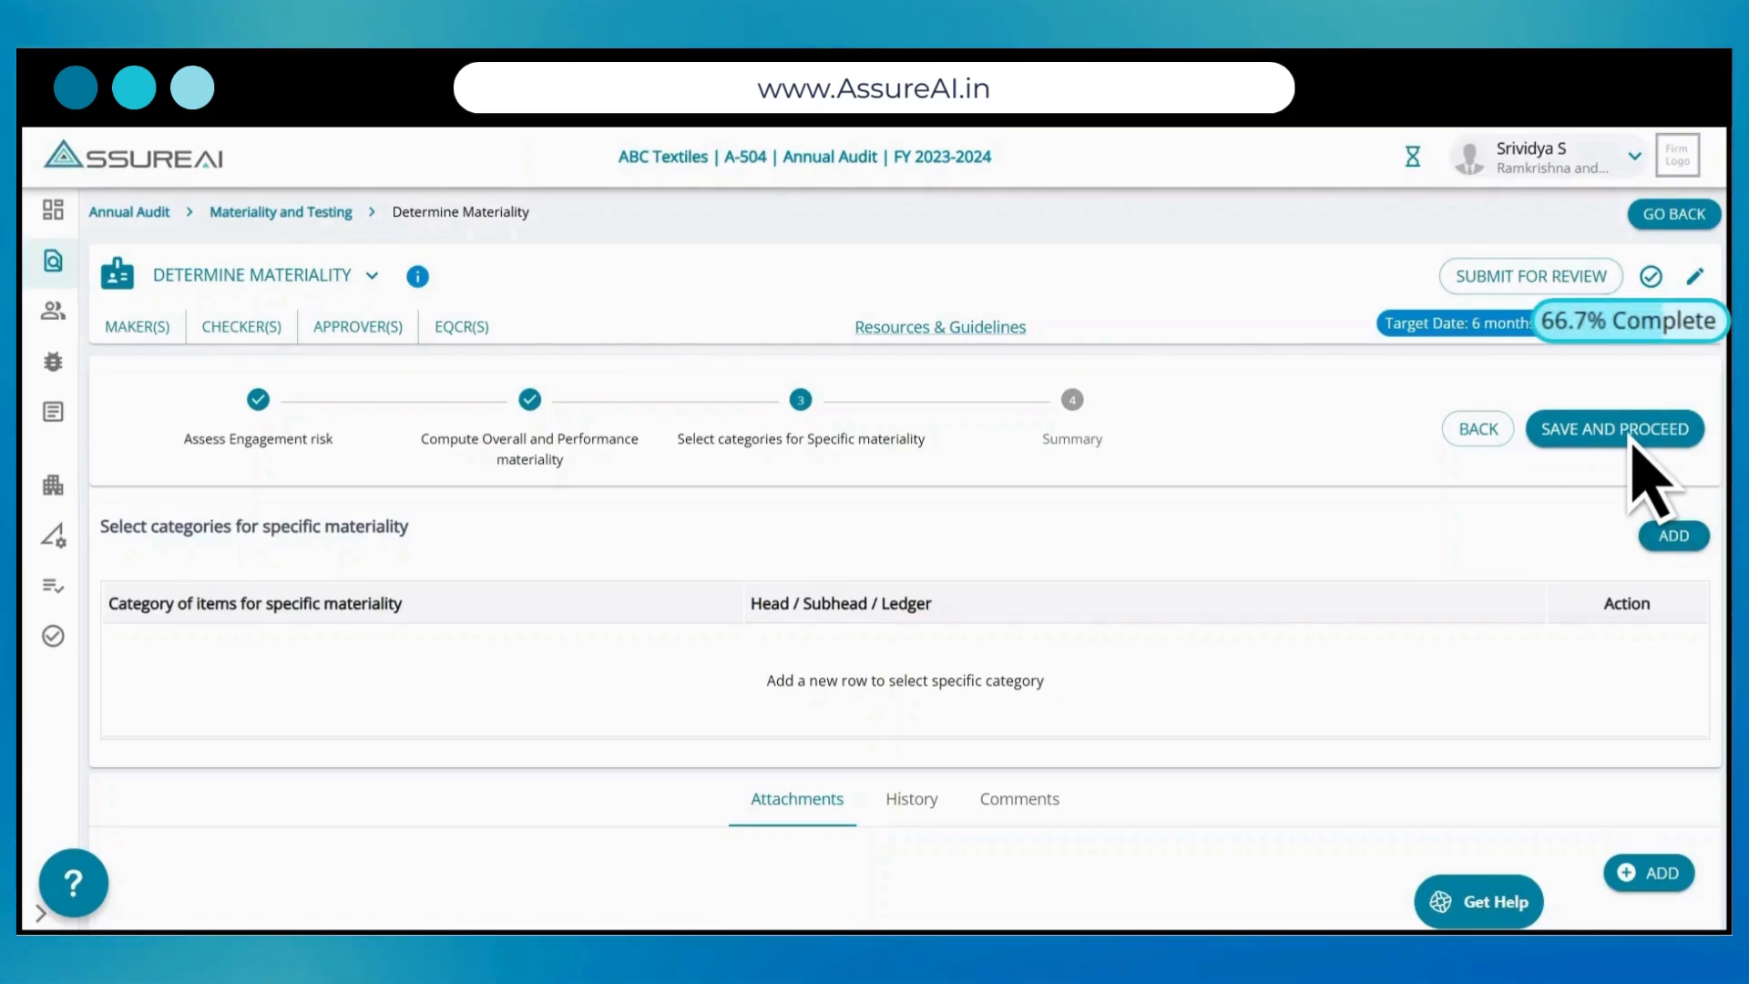
Step: Add a specific materiality row with the category Related Party
left_click(1674, 535)
left_click(319, 654)
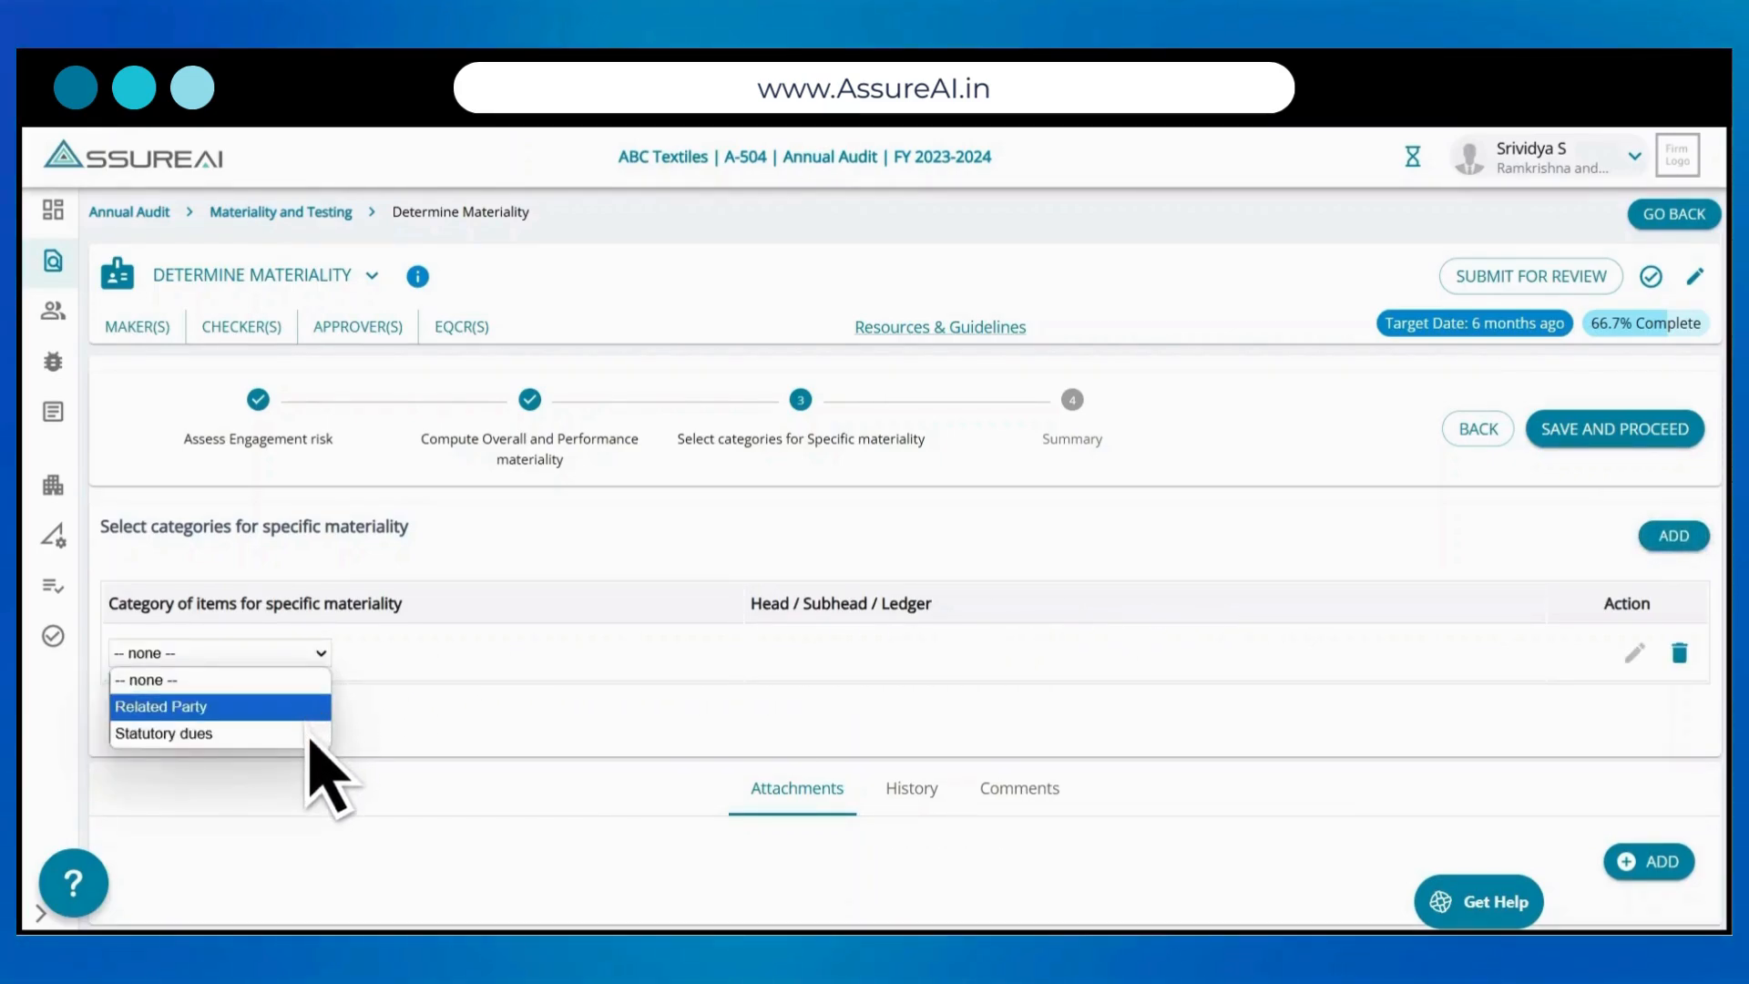
left_click(217, 714)
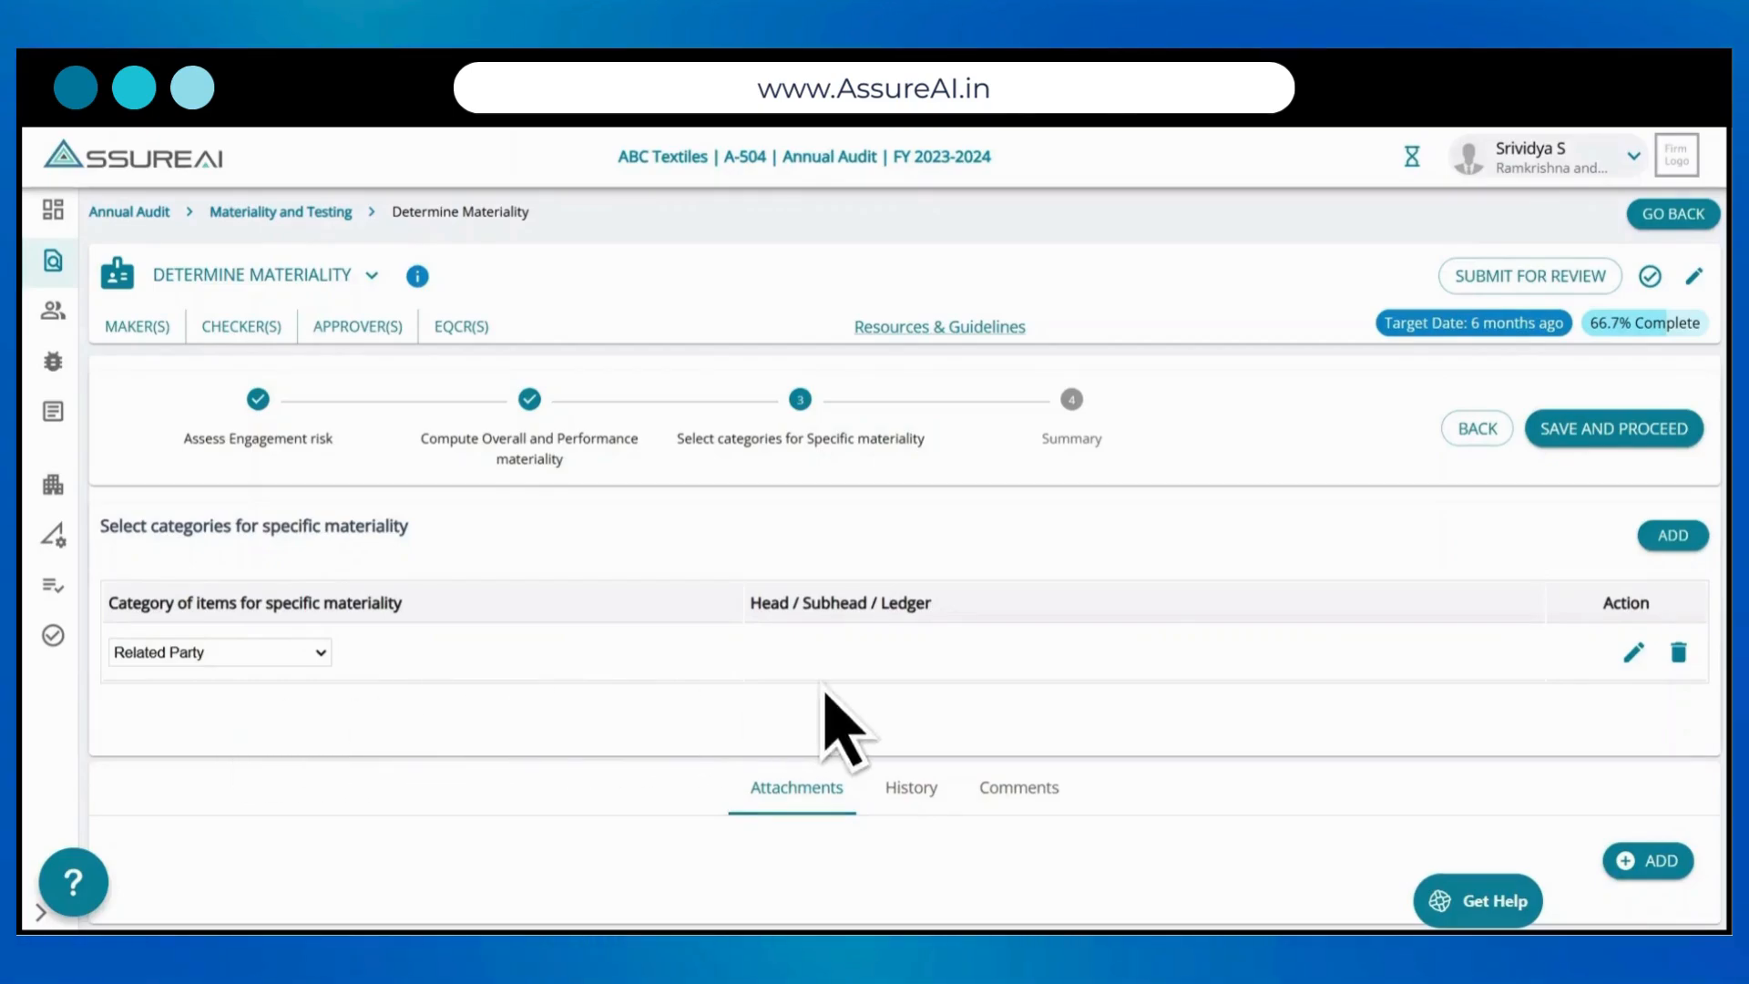
Step: Assign the Creditors for Goods ledgers Join Fashions, SGST IN PUT and Industries Sara Pvt Ltd under Trade Payables to the Related Party category
left_click(1634, 652)
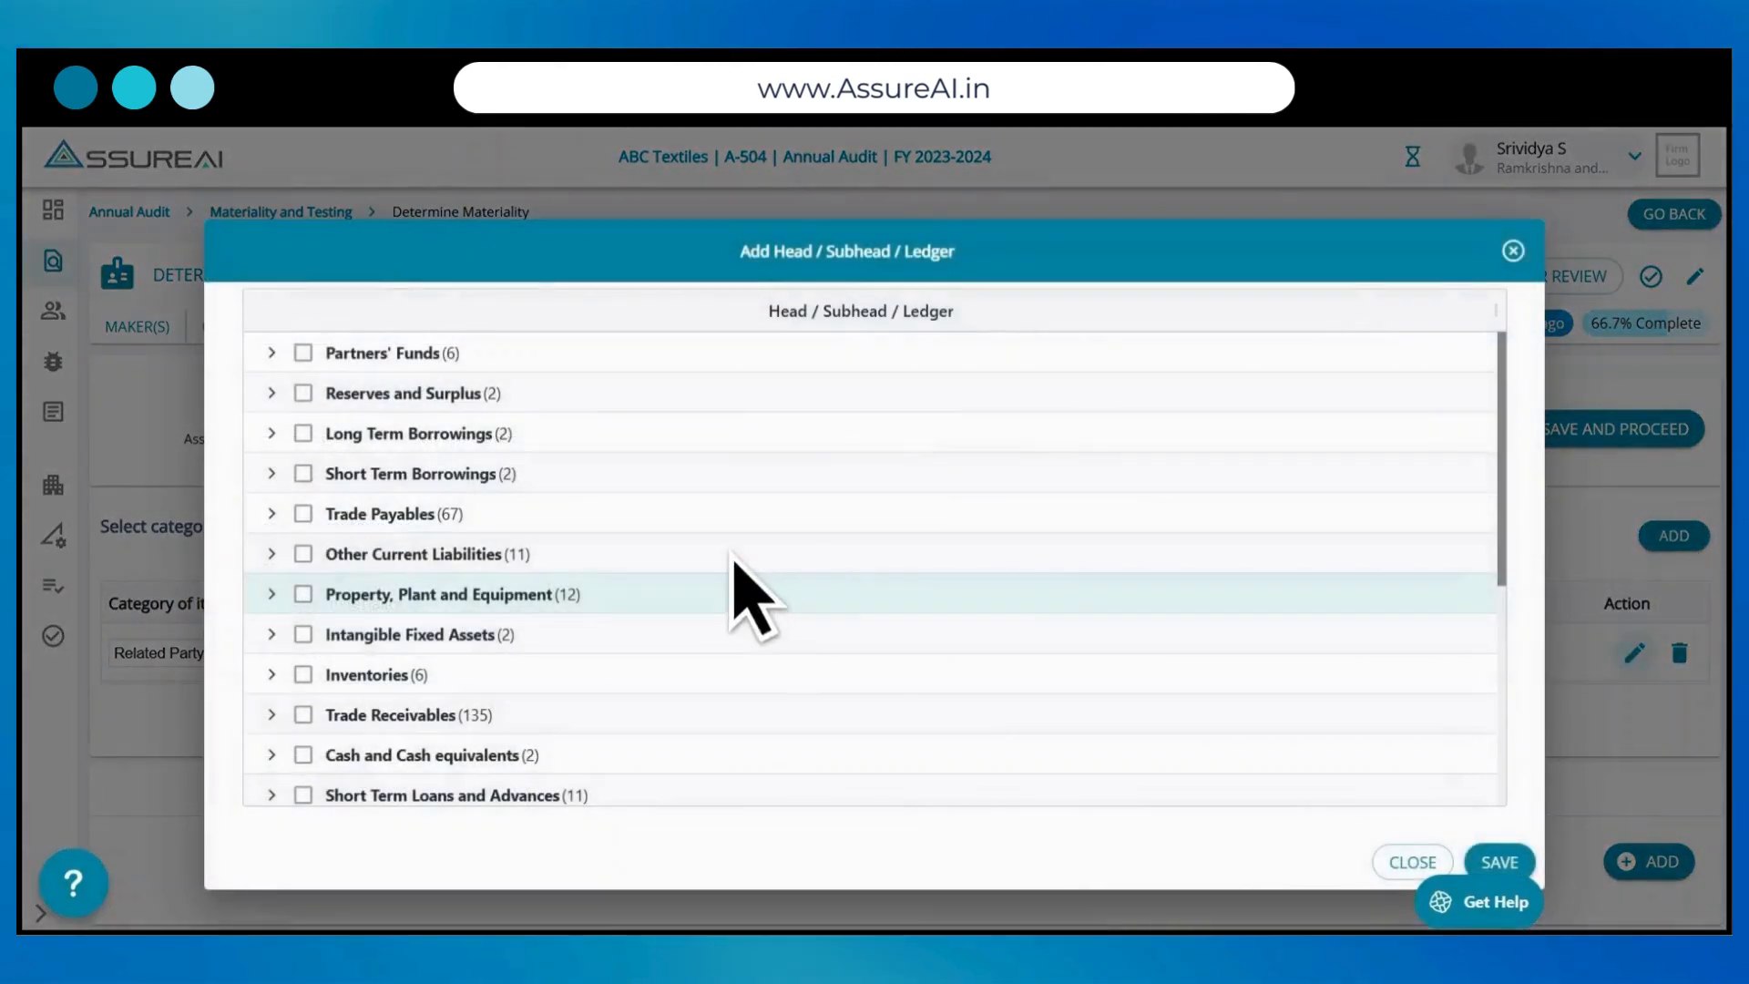
left_click(303, 514)
left_click(303, 553)
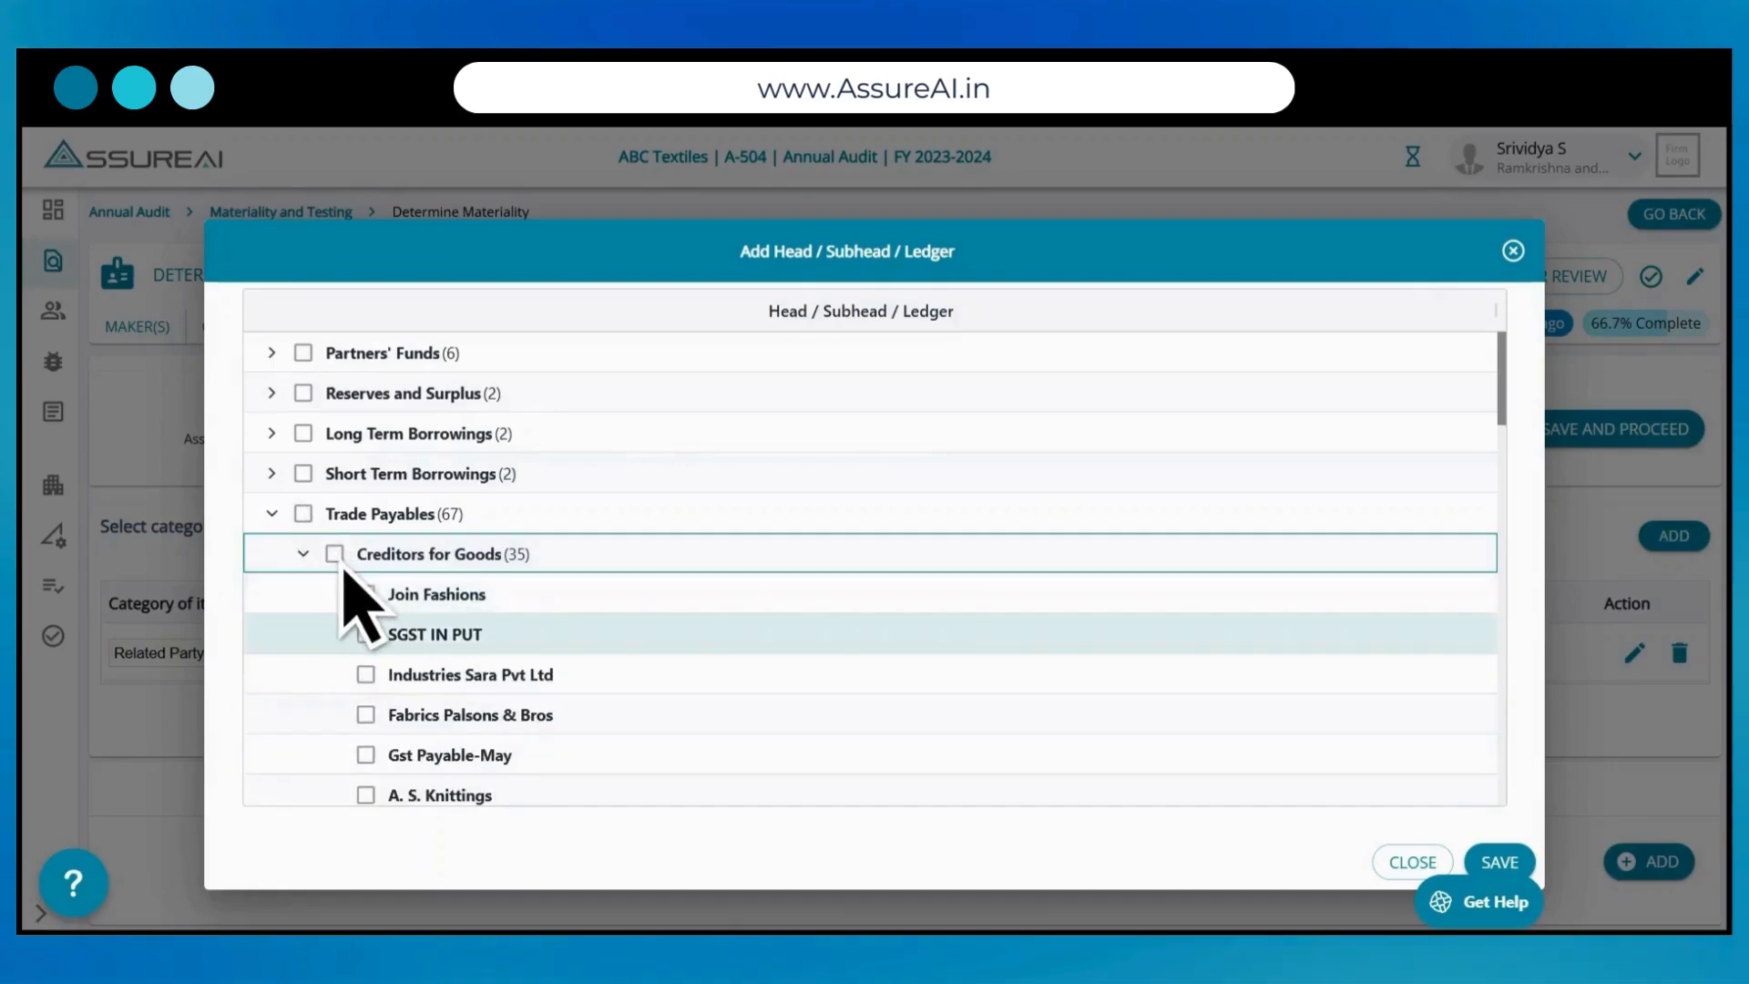
left_click(365, 594)
left_click(365, 634)
left_click(365, 674)
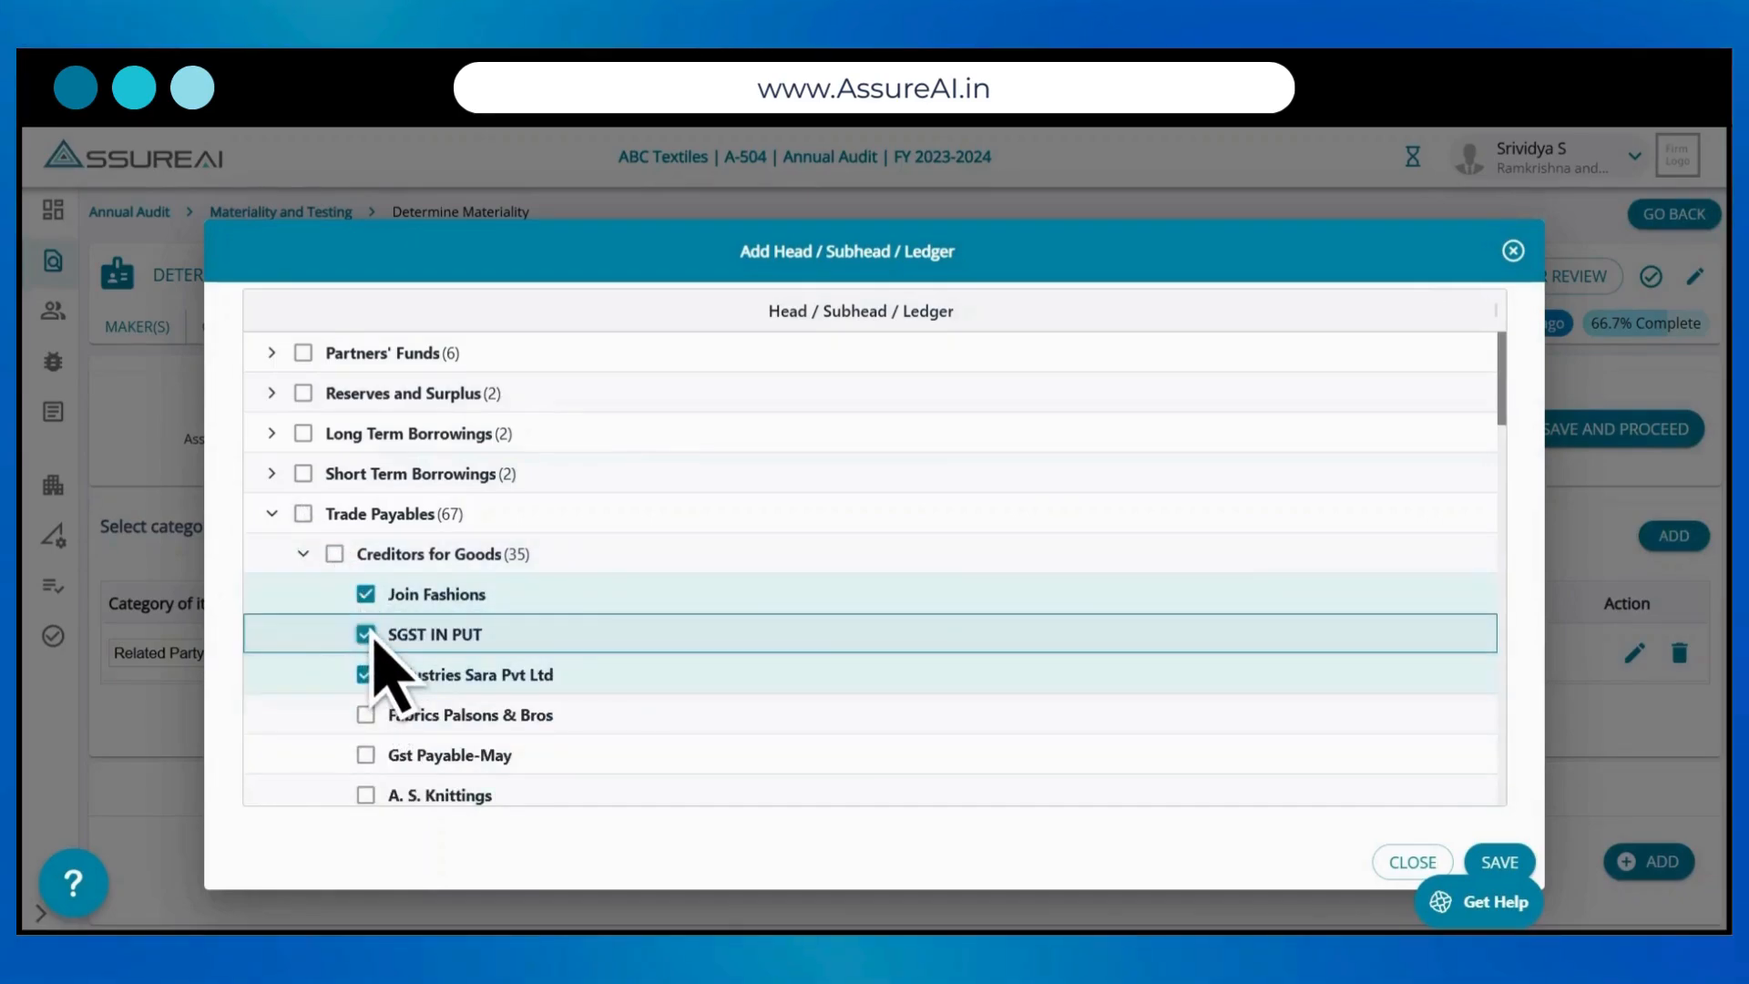
left_click(1501, 864)
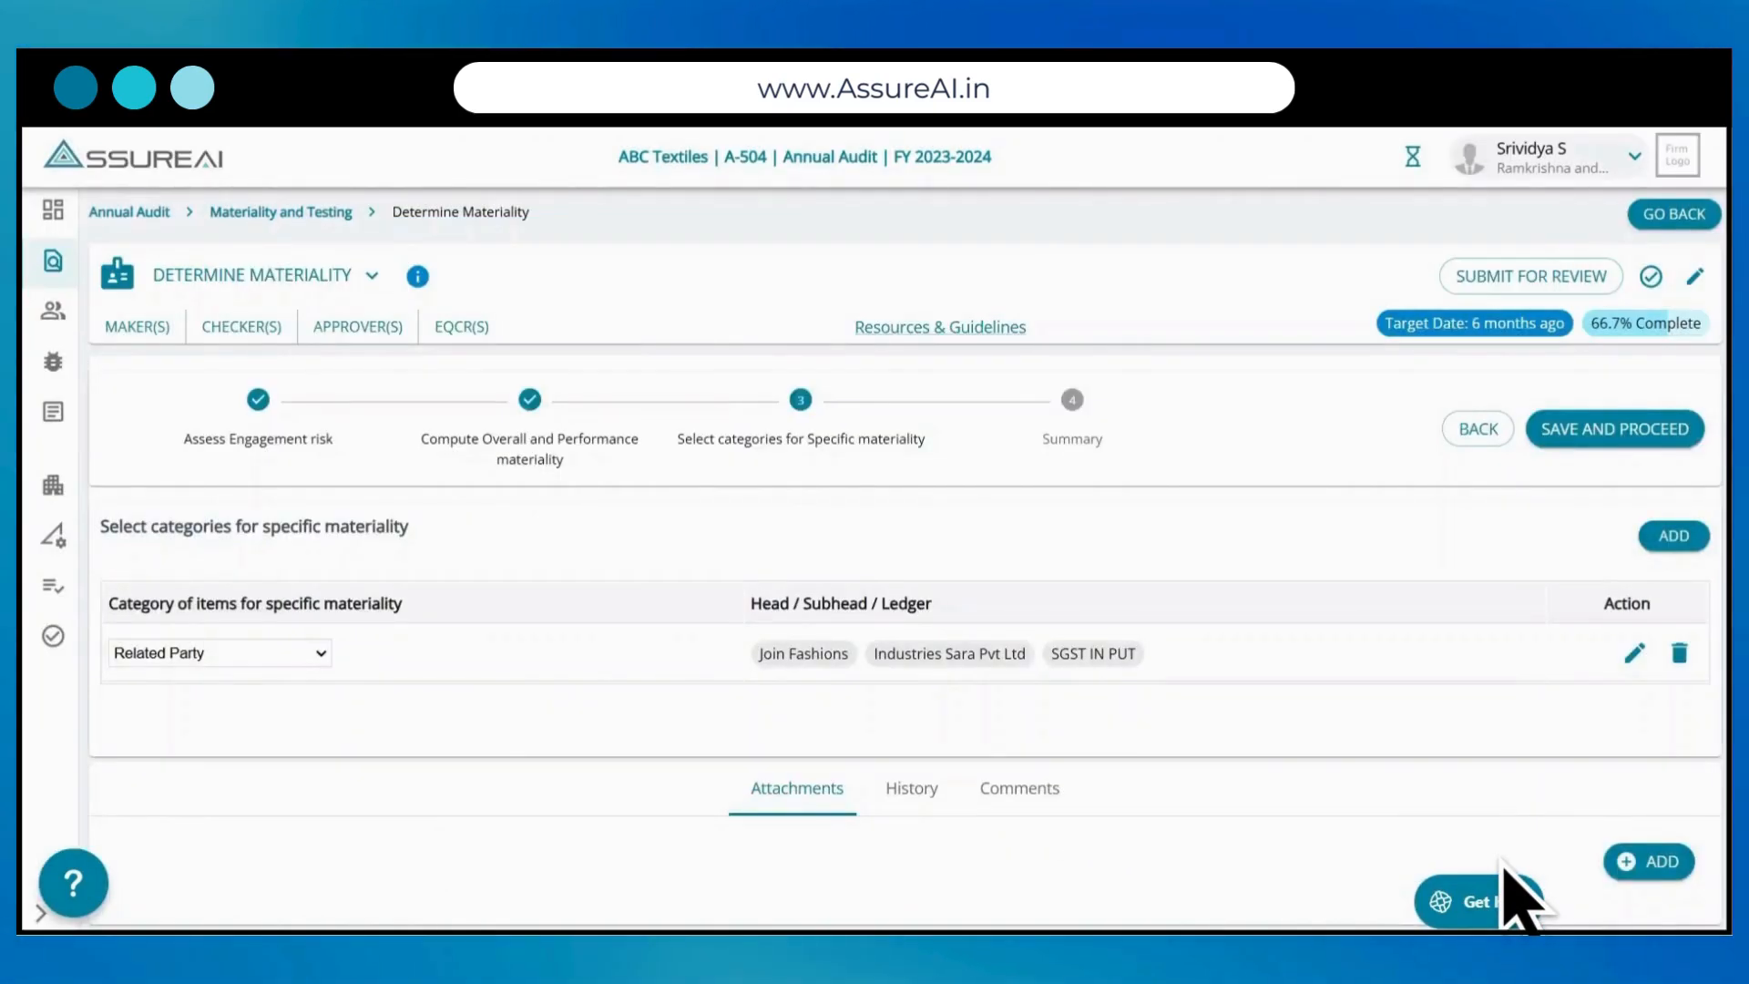
Step: Save the selected categories to proceed to the summary and mark the Determine Materiality task as complete
left_click(1631, 429)
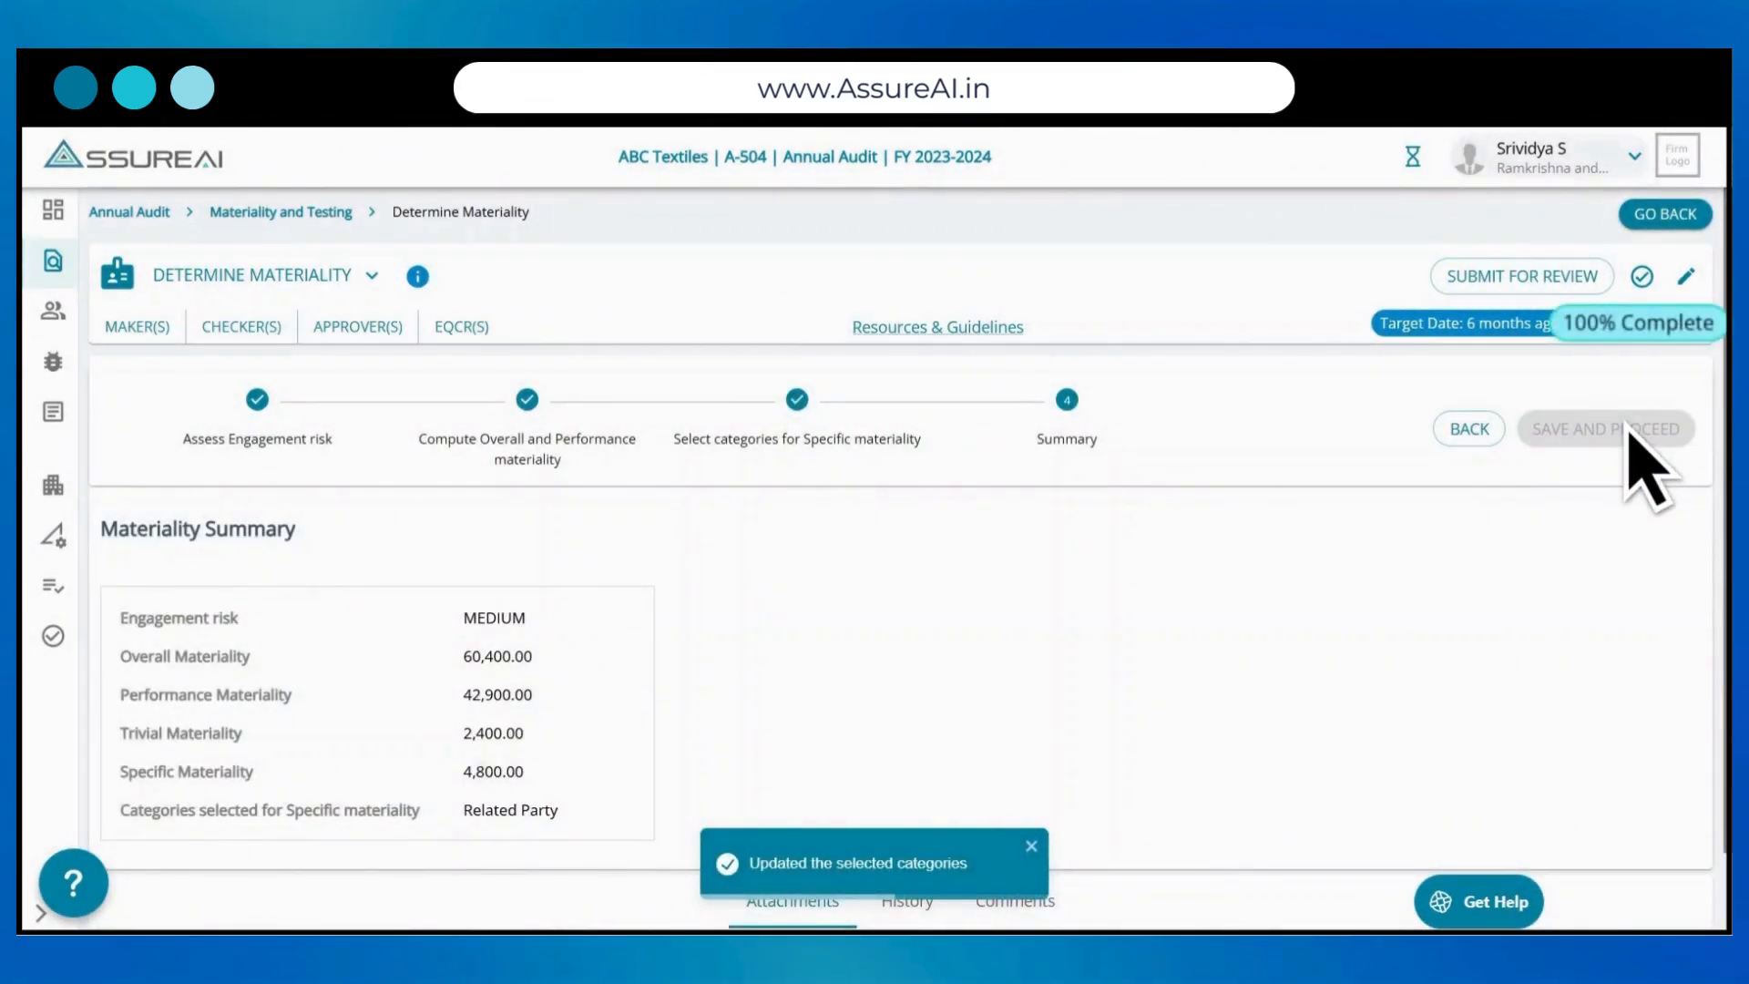
left_click(1653, 275)
left_click(1122, 598)
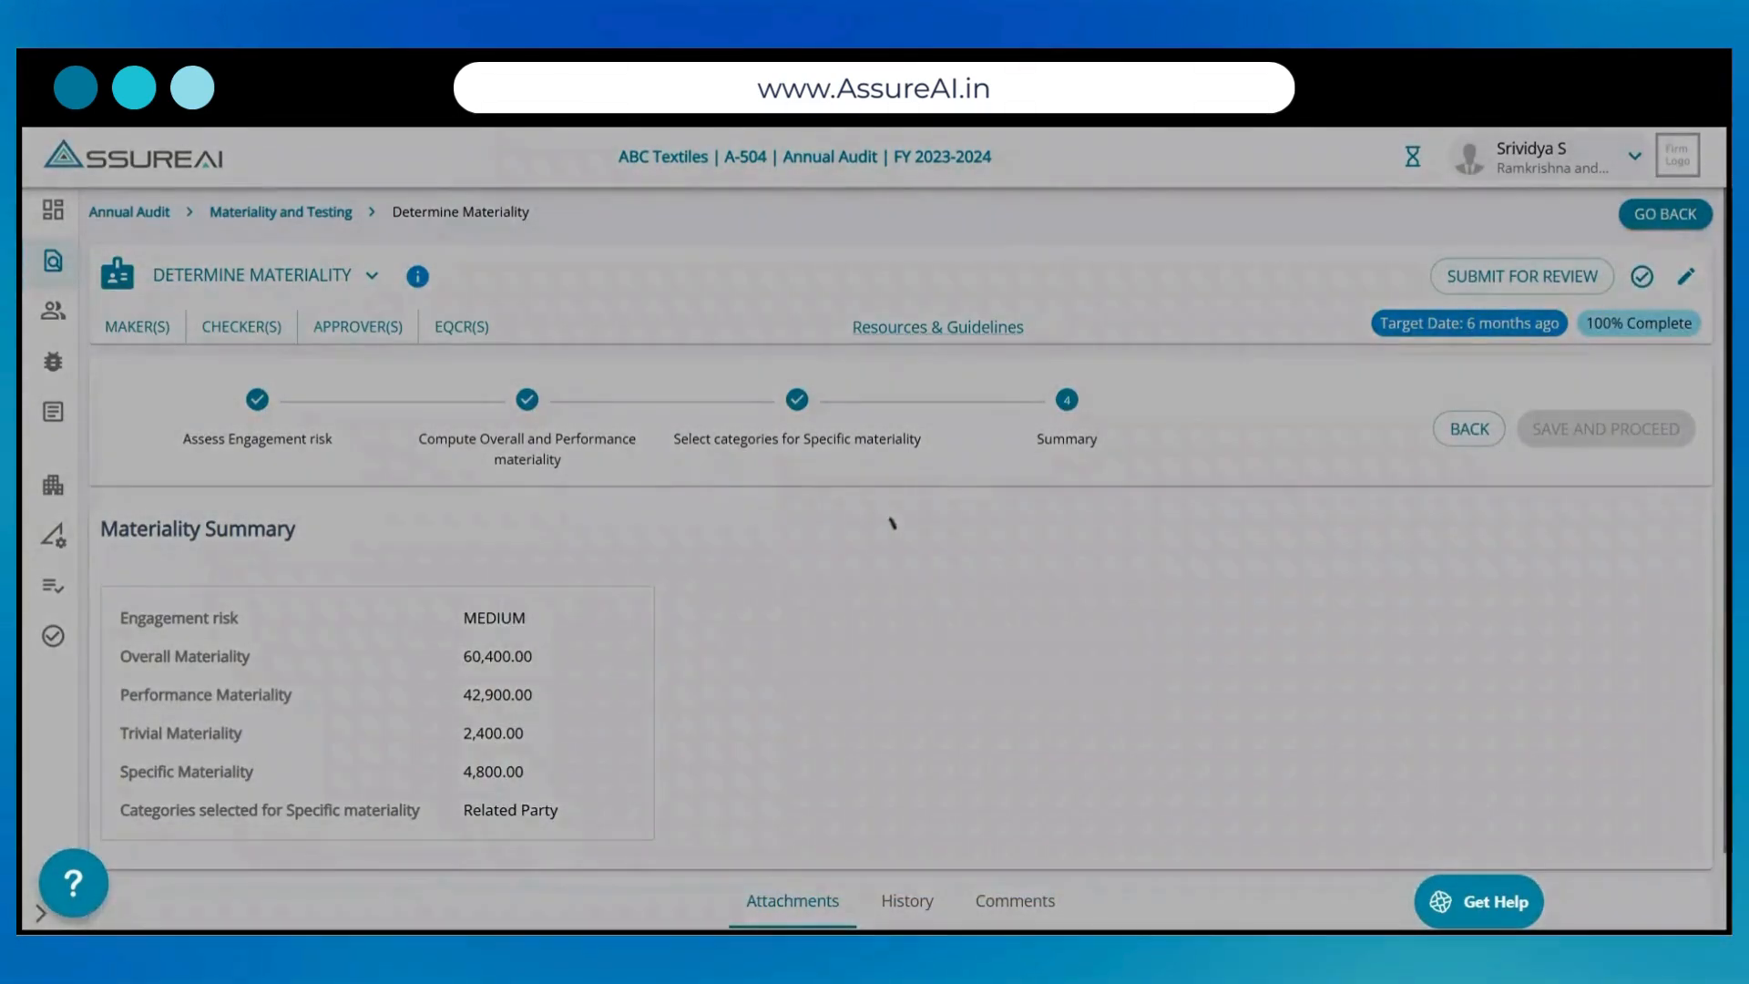